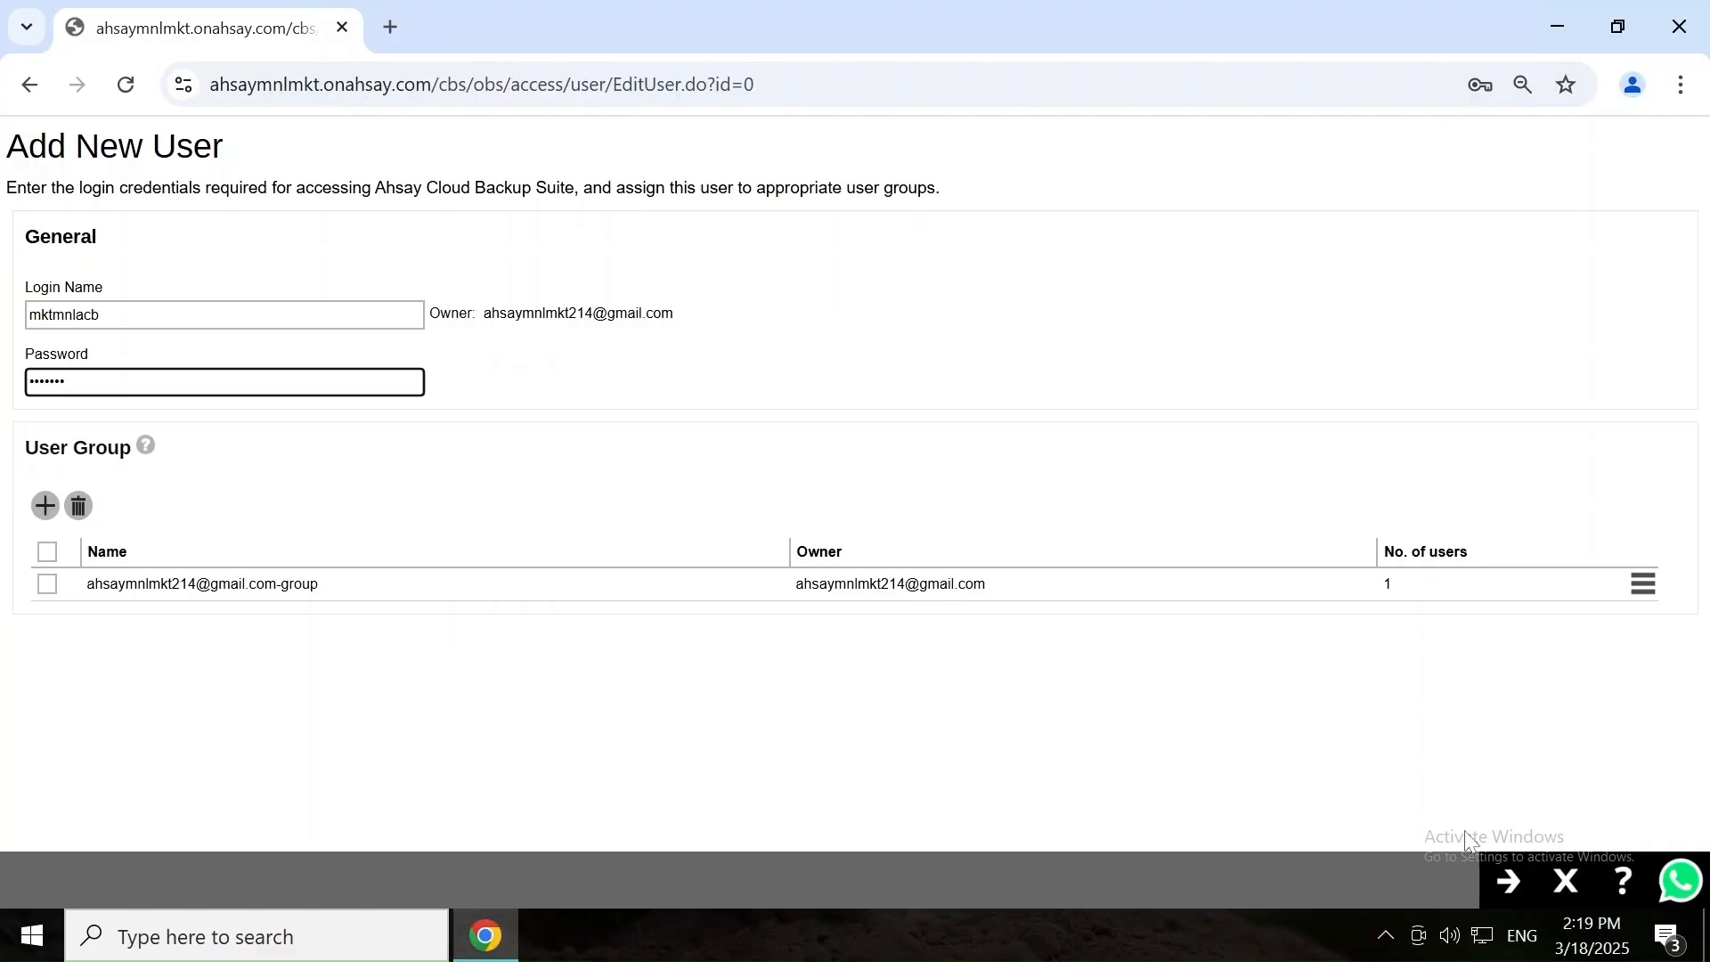
Advance the Add New User wizard to the alias, home directory and subscription type settings.
{"action": "left_click", "coordinate": [1505, 882]}
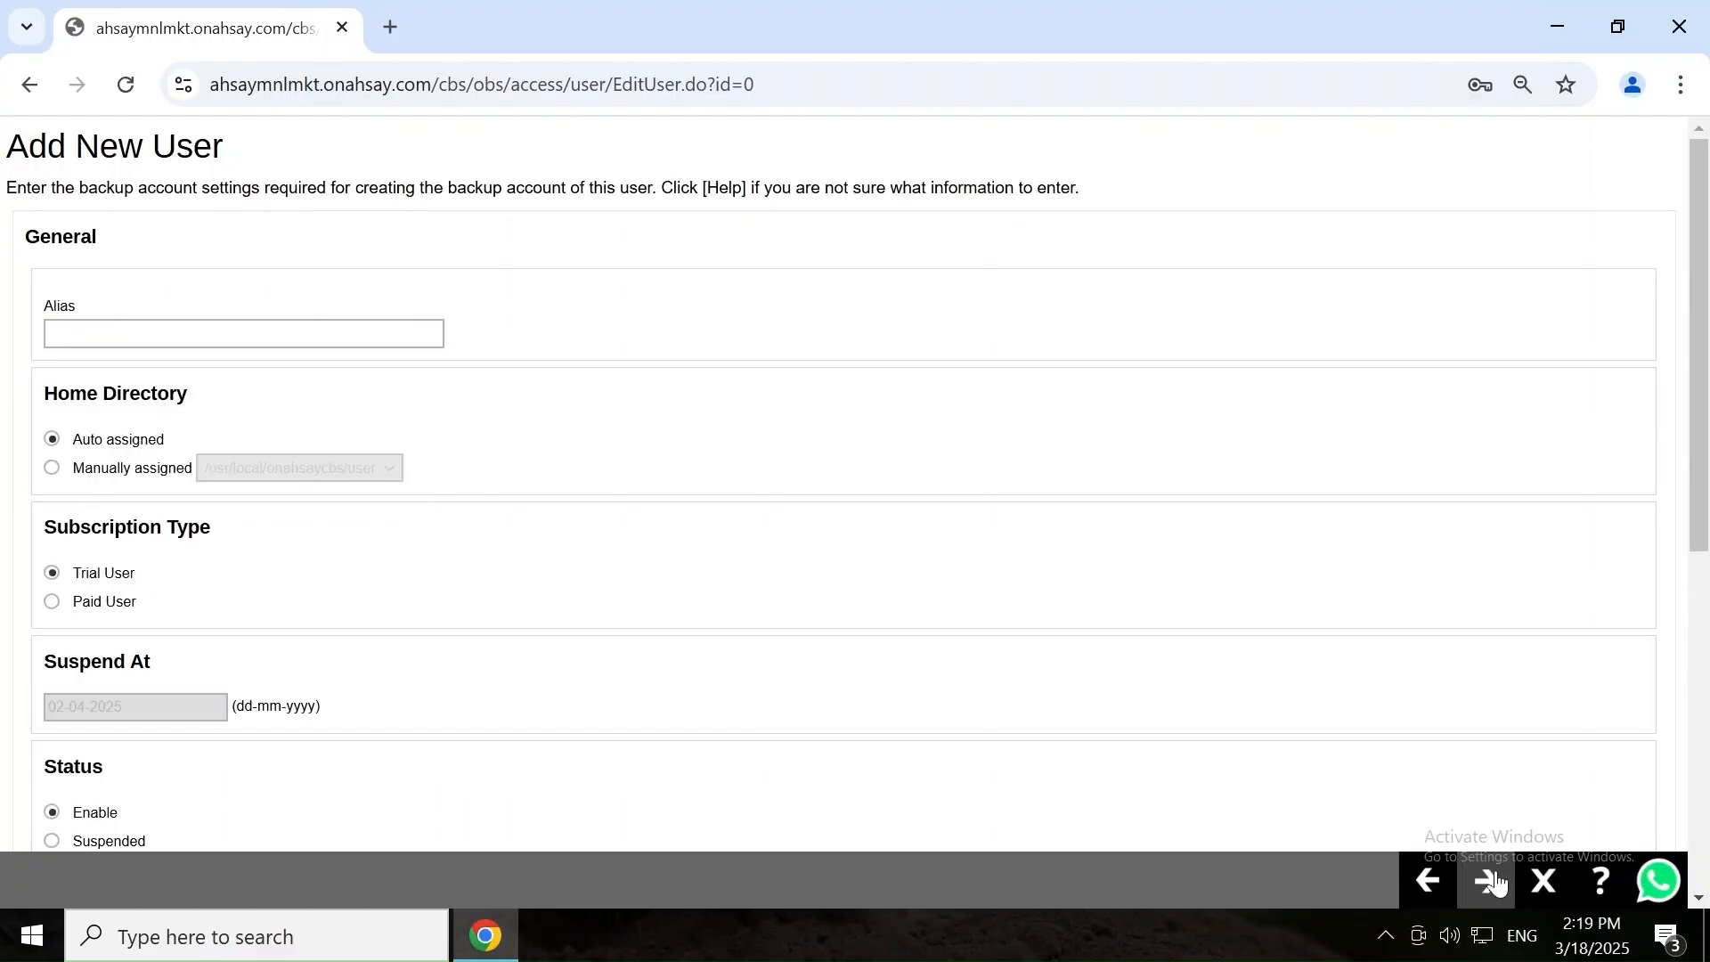
{"action": "left_click", "coordinate": [1486, 883]}
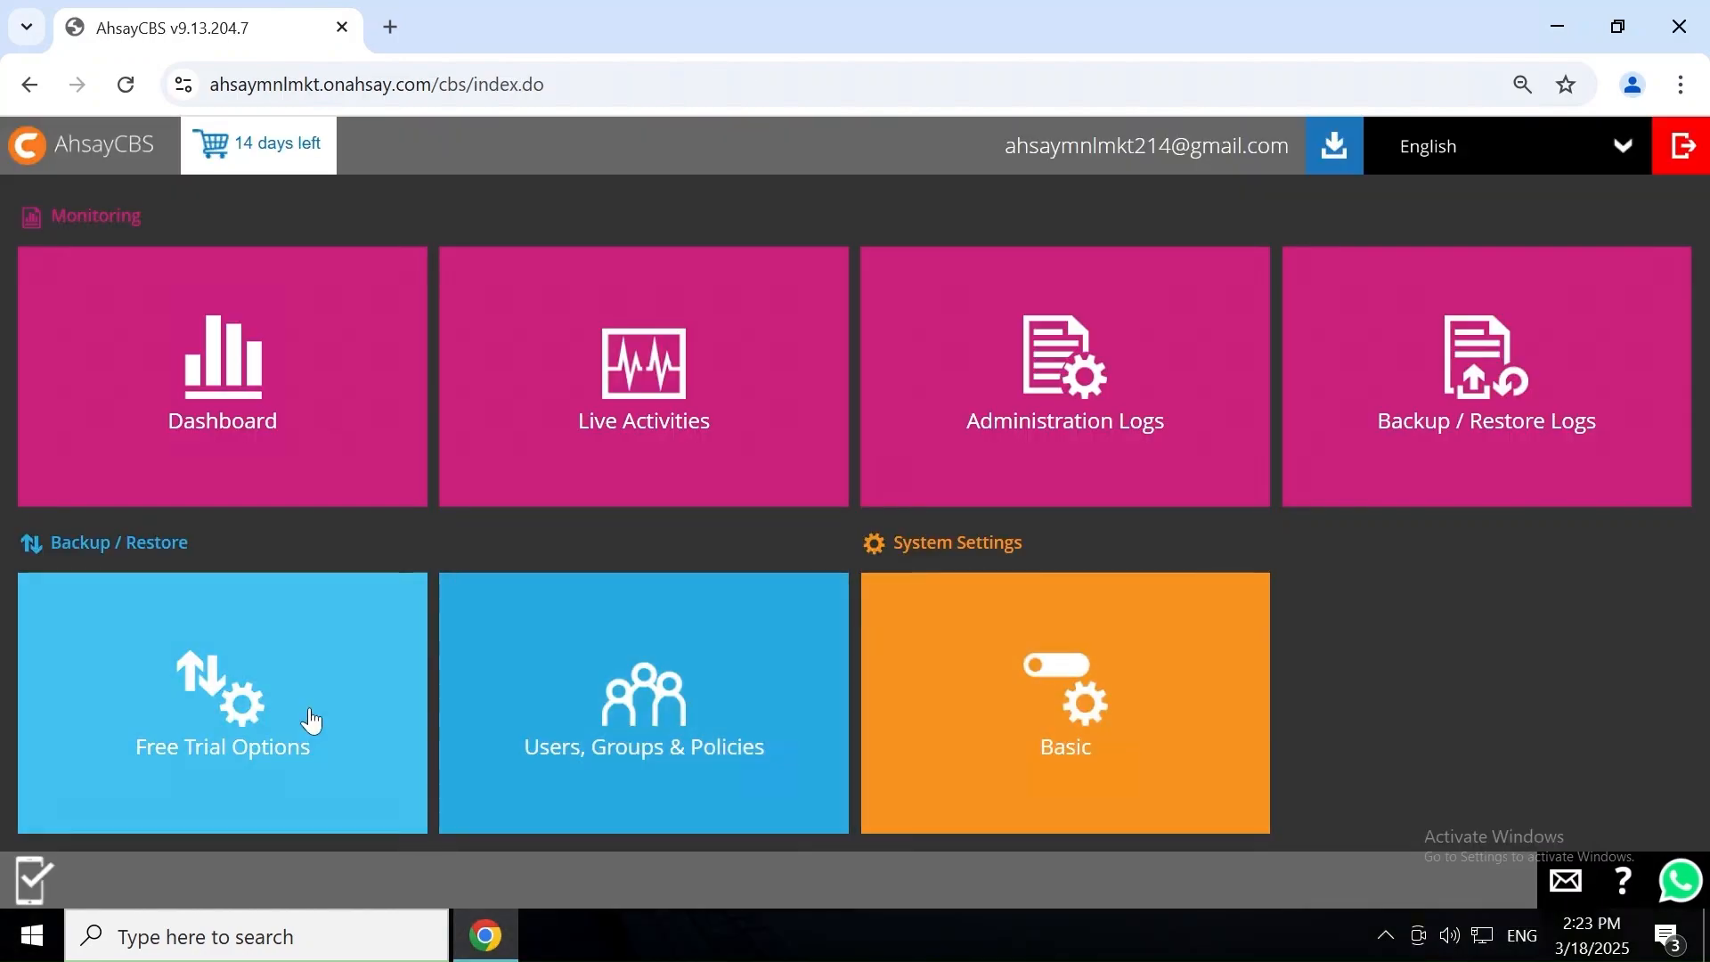
{"action": "left_click", "coordinate": [312, 714]}
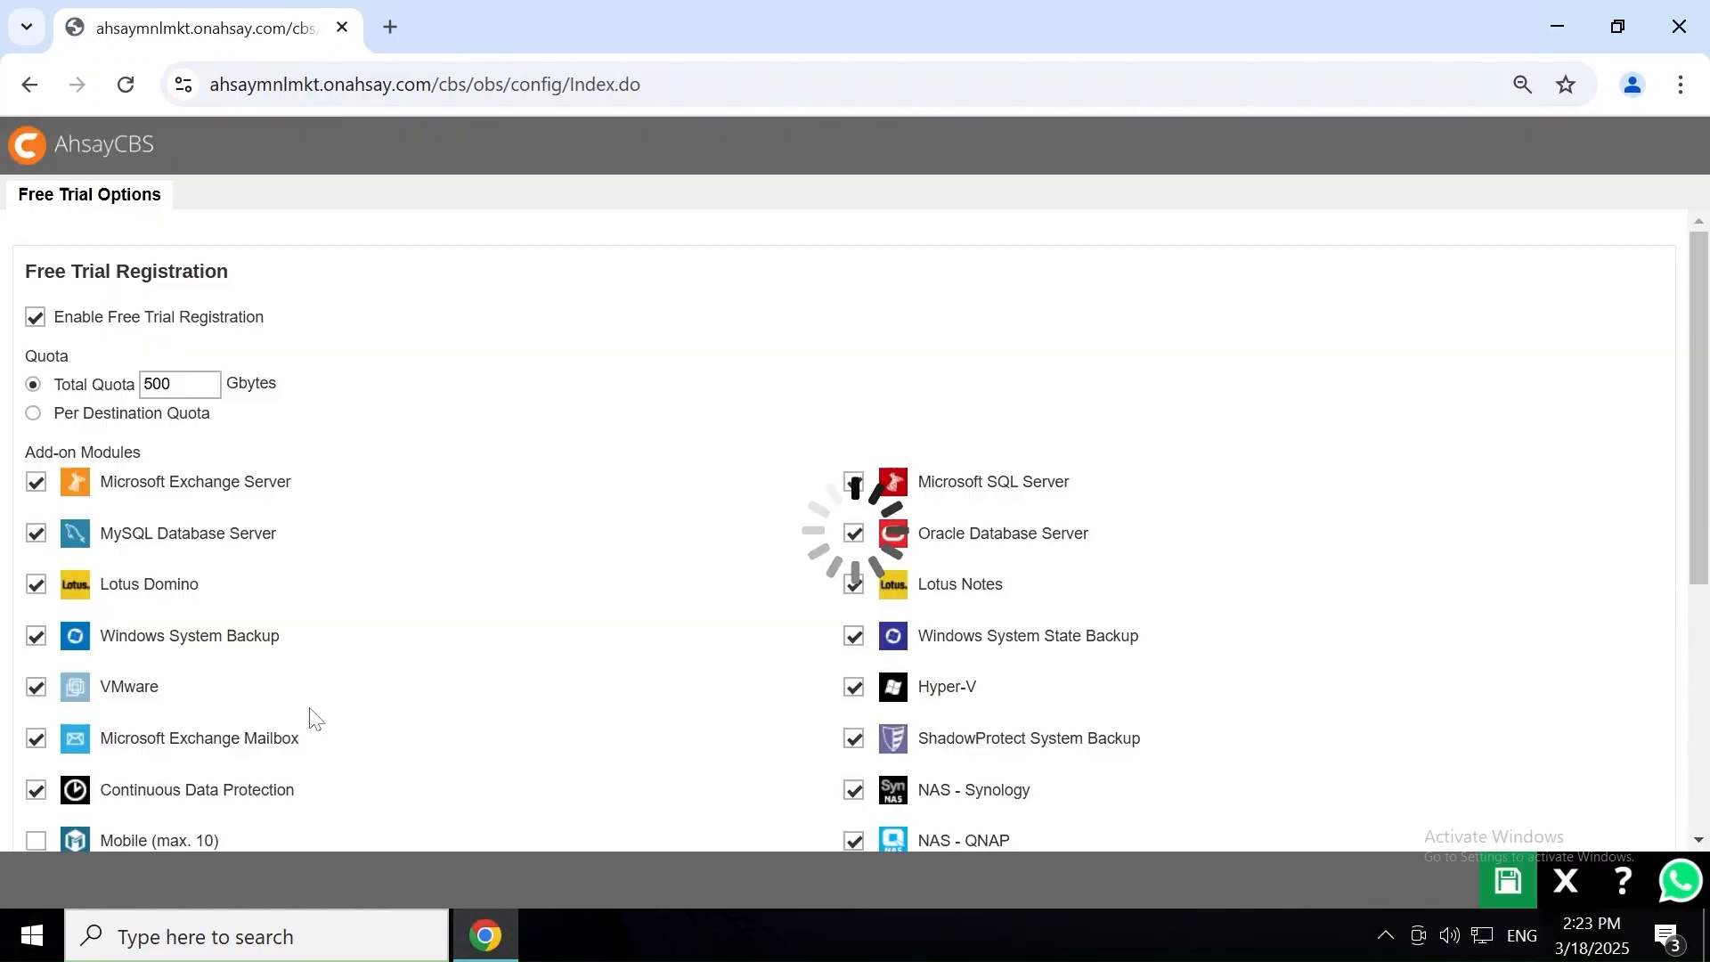
{"action": "scroll", "coordinate": [312, 718], "scroll_direction": "down", "scroll_amount": 5}
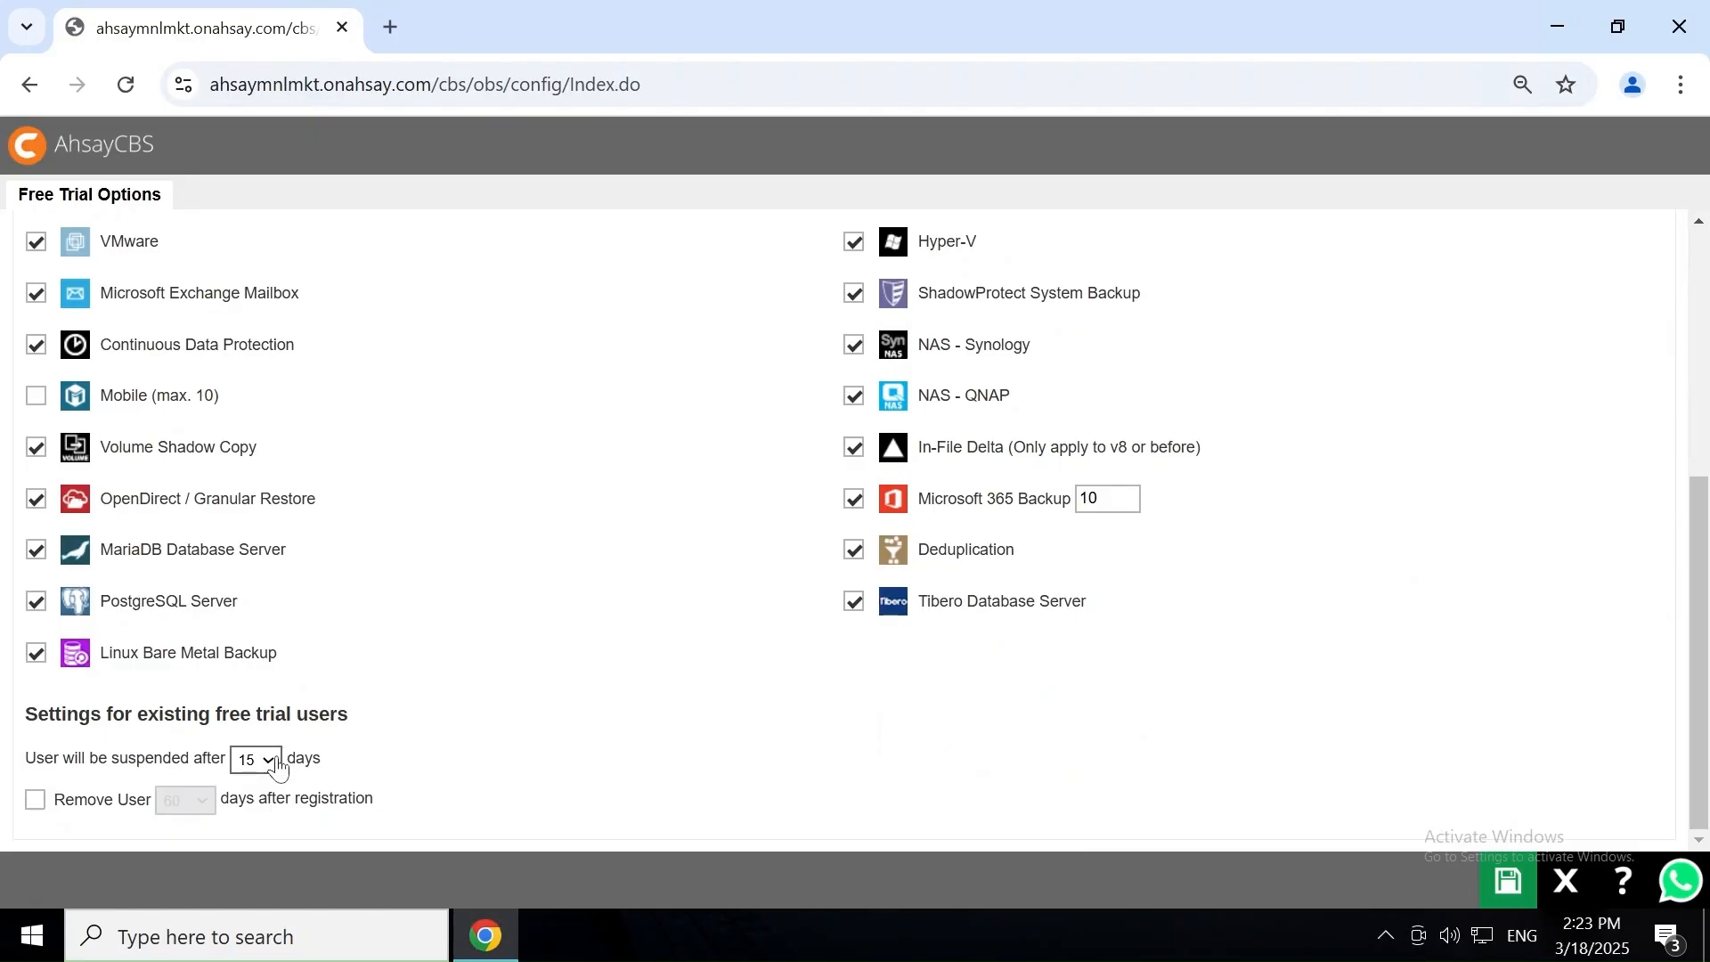
{"action": "left_click", "coordinate": [279, 764]}
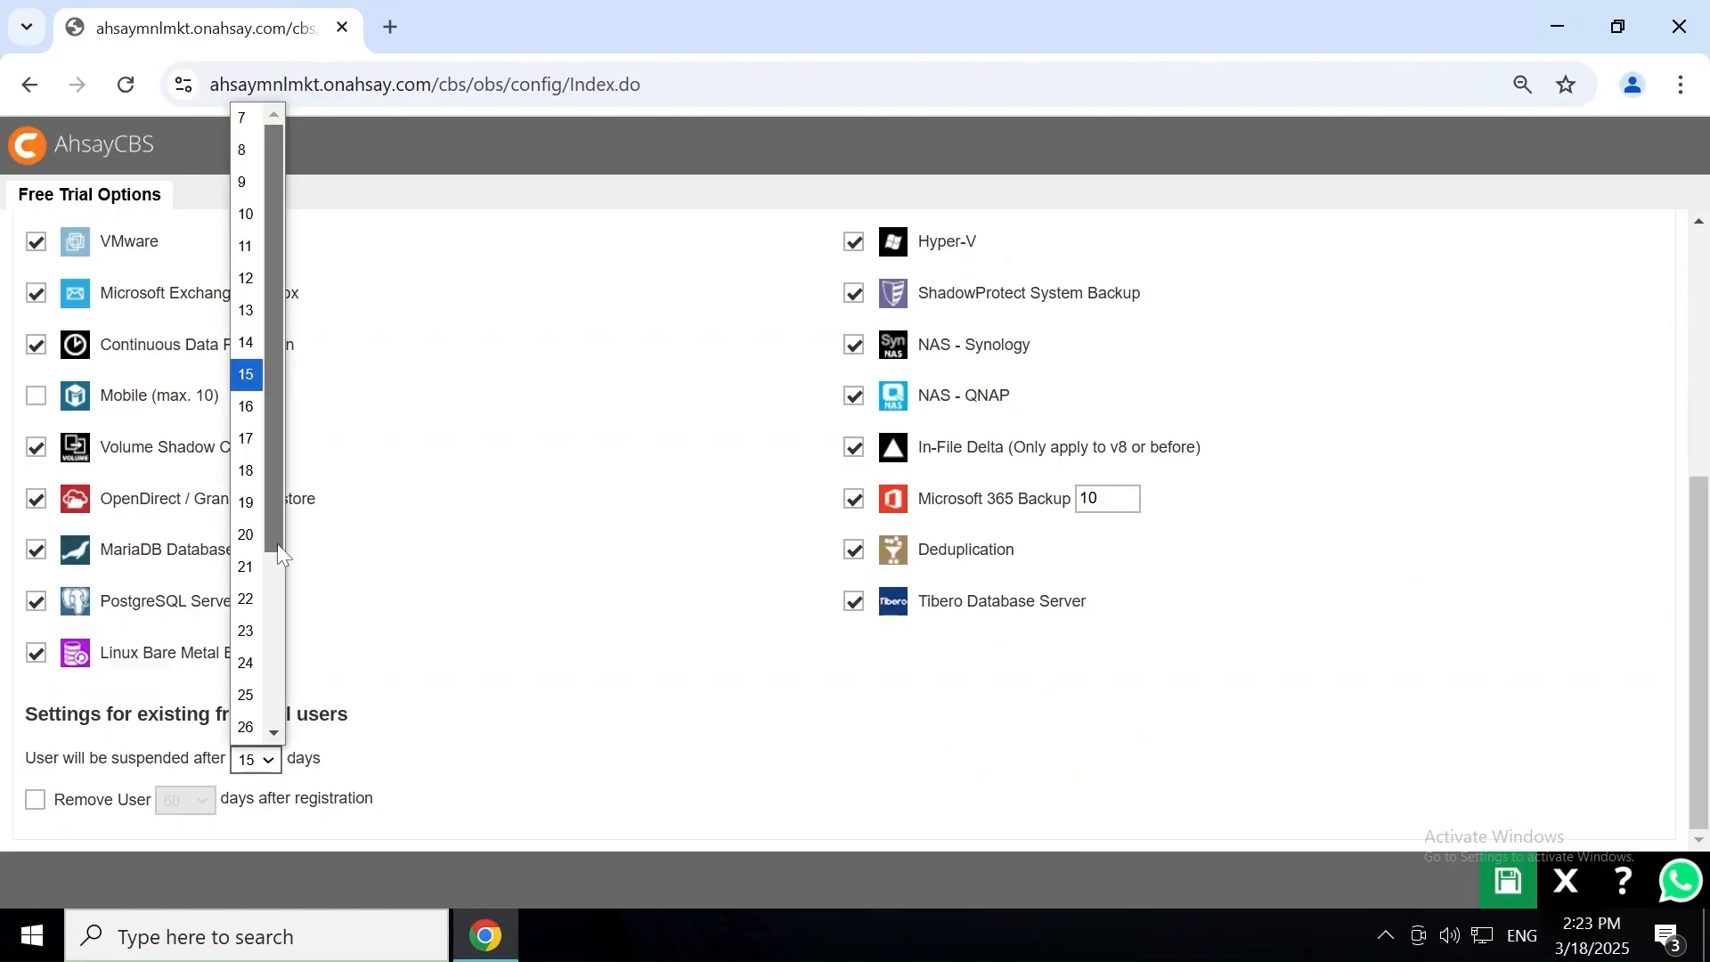
{"action": "left_click_drag", "start_coordinate": [279, 552], "coordinate": [285, 738]}
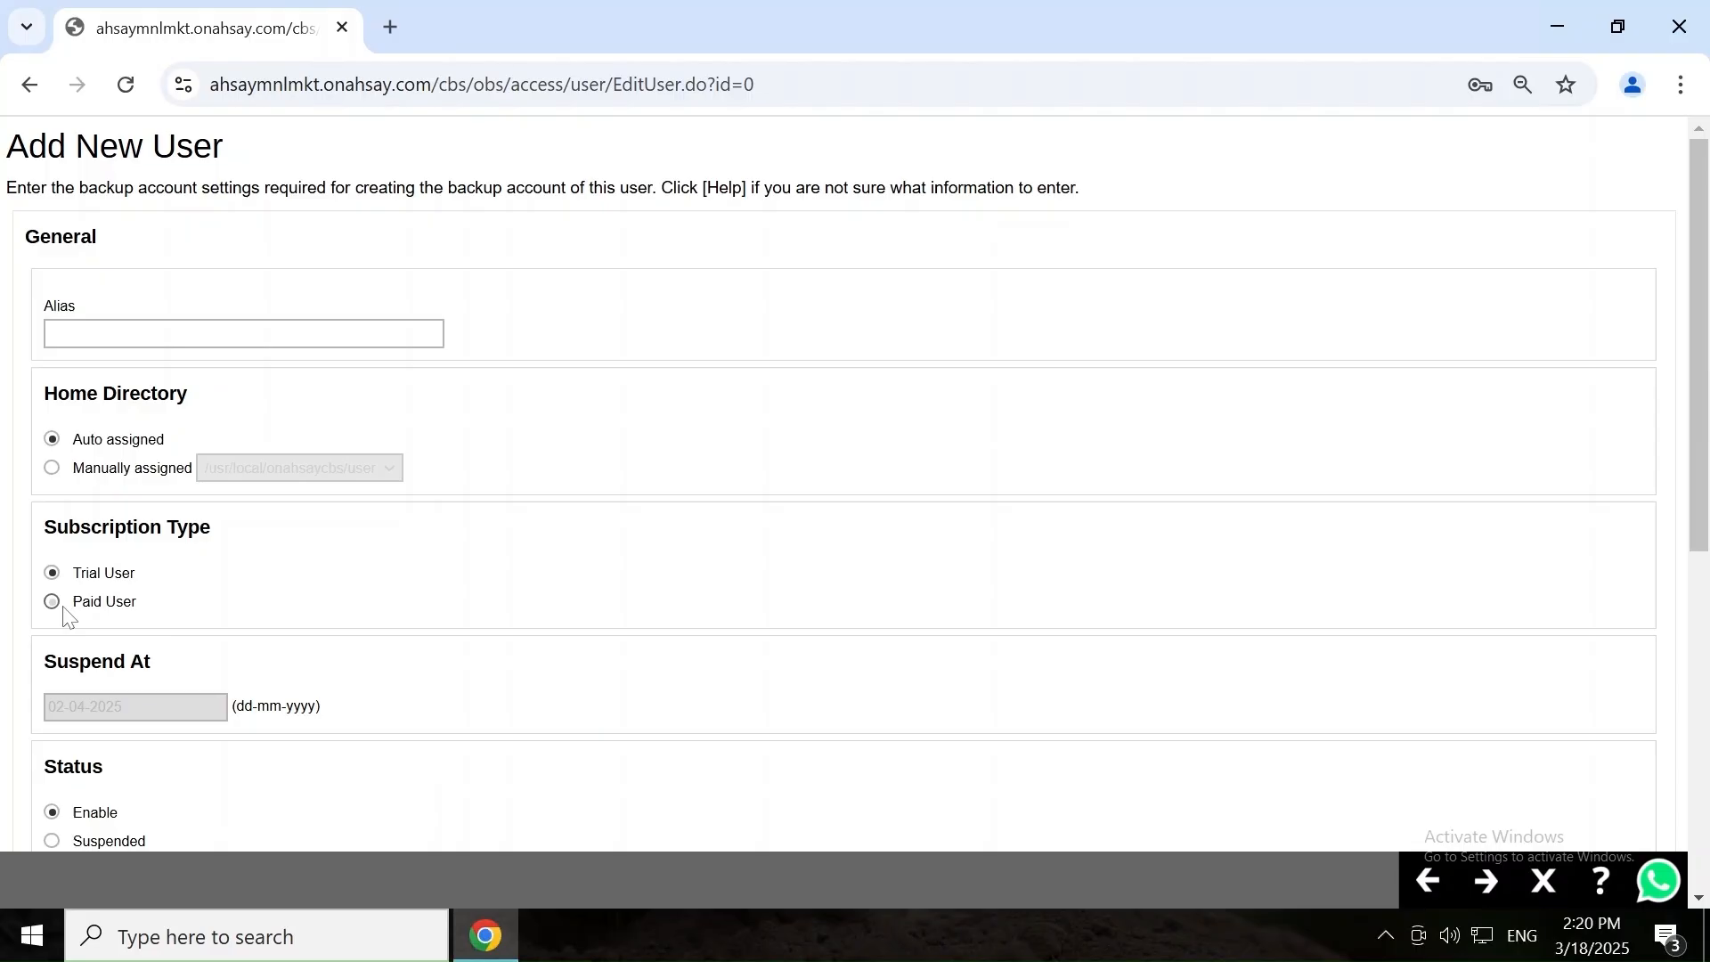
Make the new user a Paid User, keeping English language and GMT+08:00 (HKT) timezone.
{"action": "left_click", "coordinate": [57, 606]}
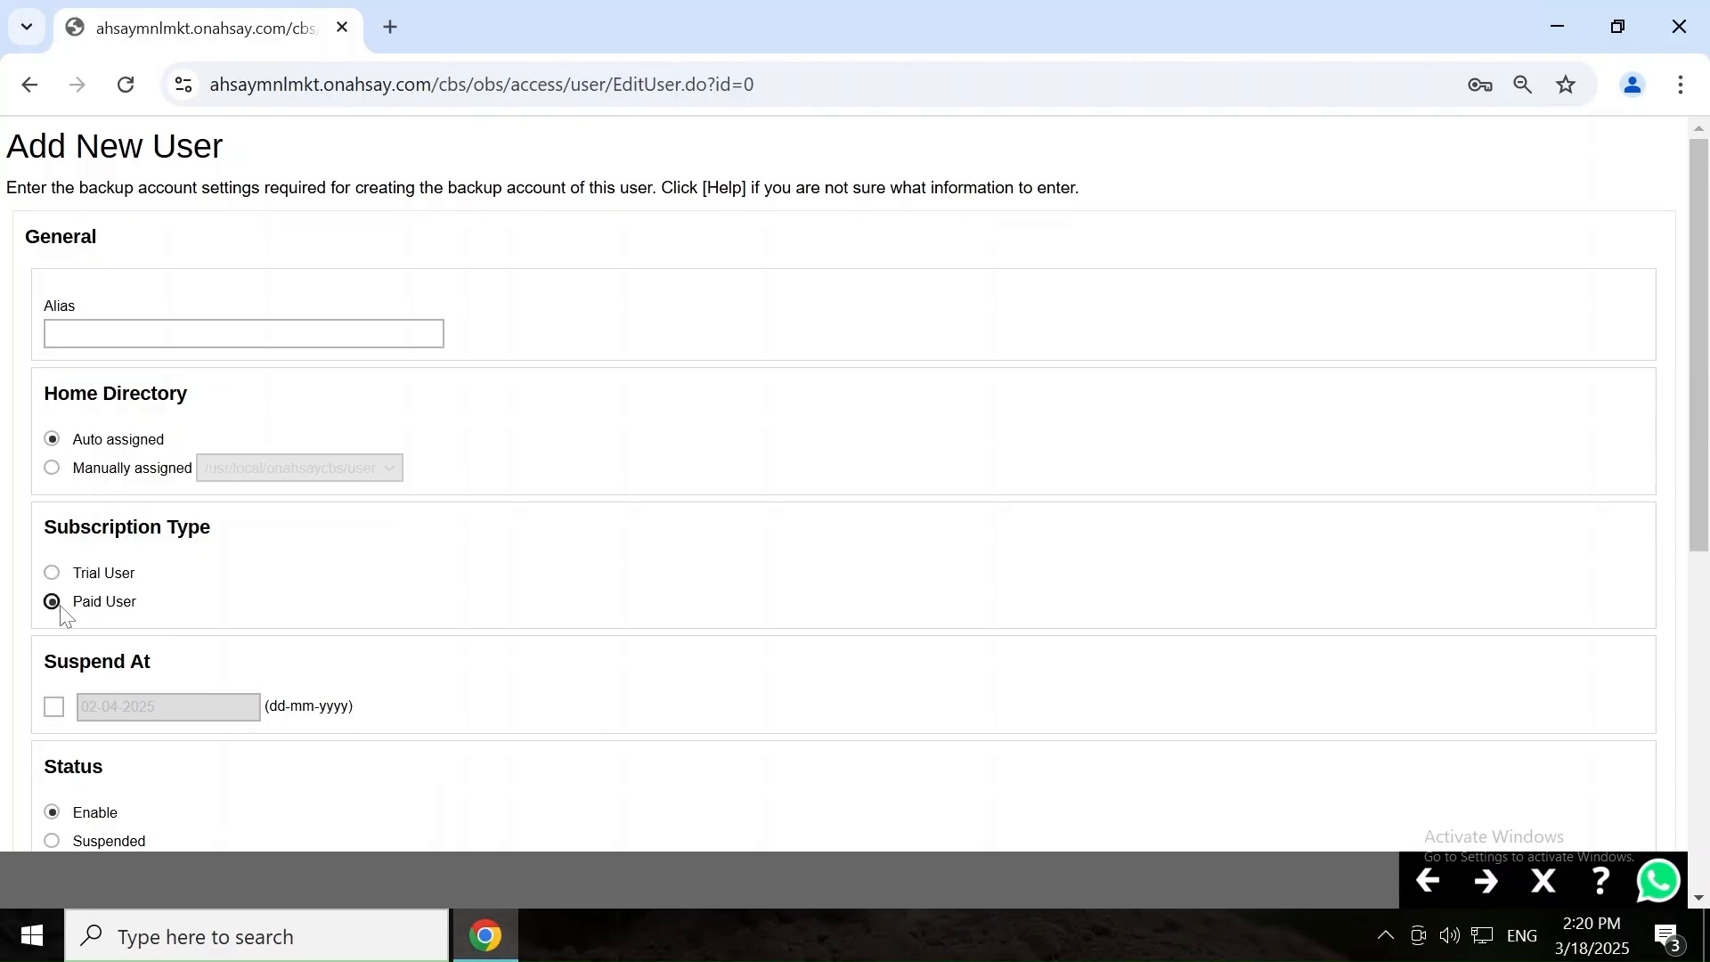
{"action": "scroll", "coordinate": [62, 613], "scroll_direction": "down", "scroll_amount": 7}
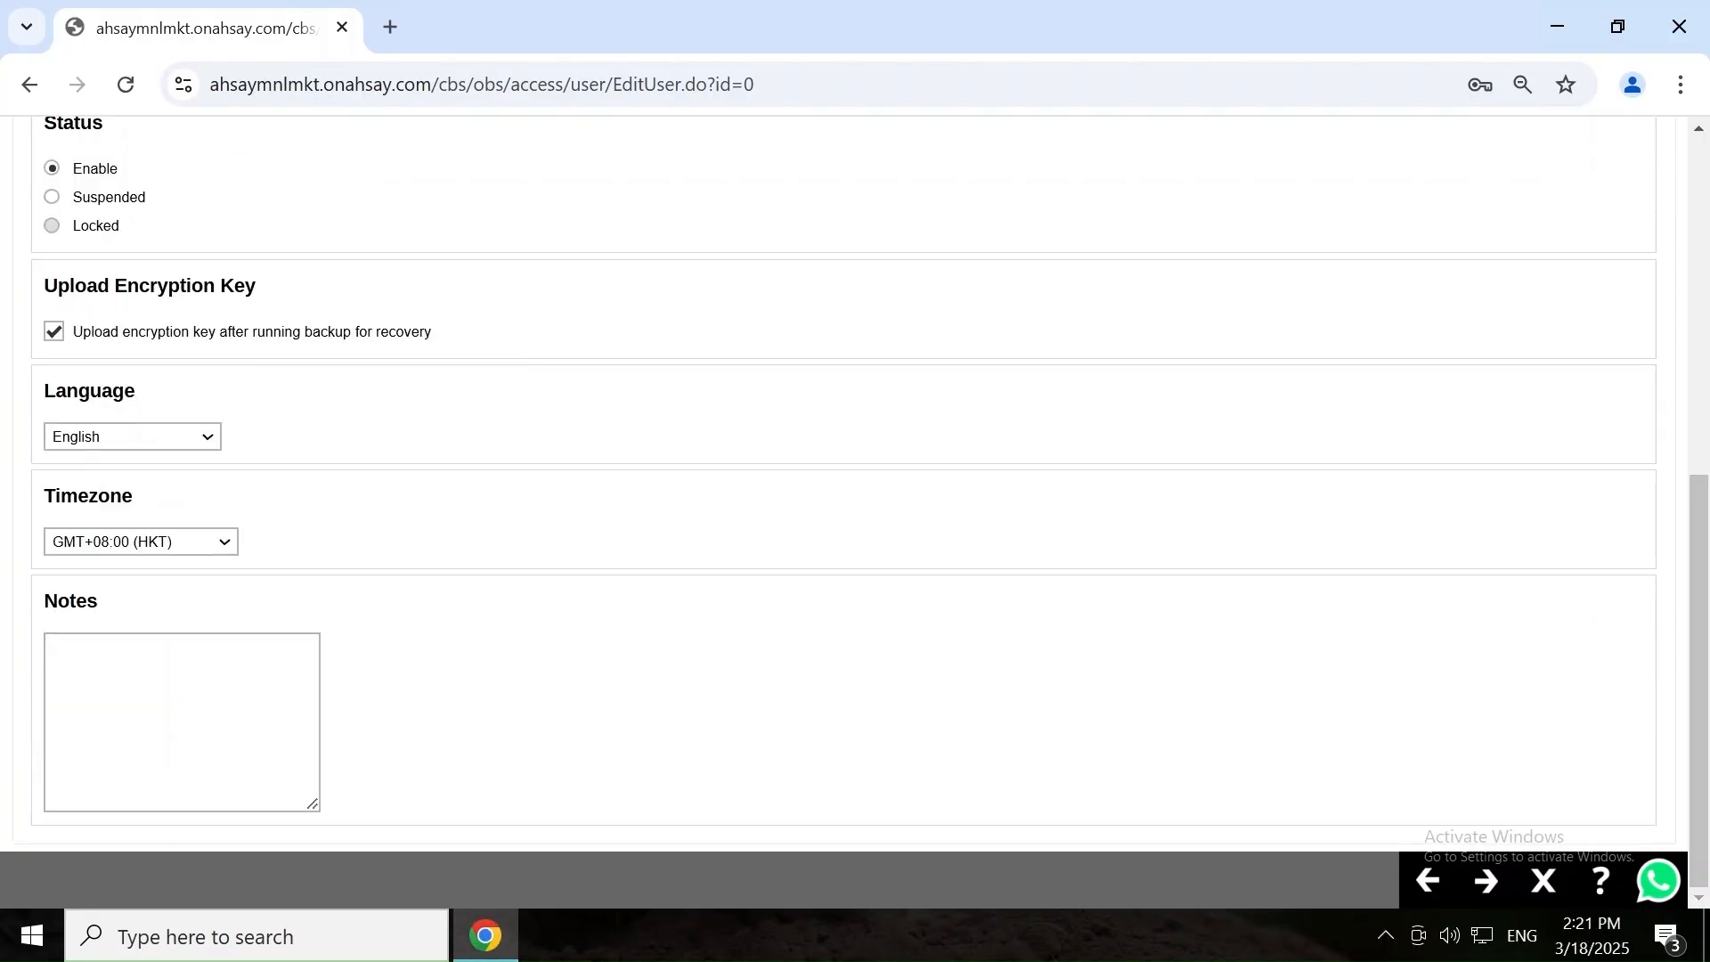
{"action": "left_click", "coordinate": [185, 443]}
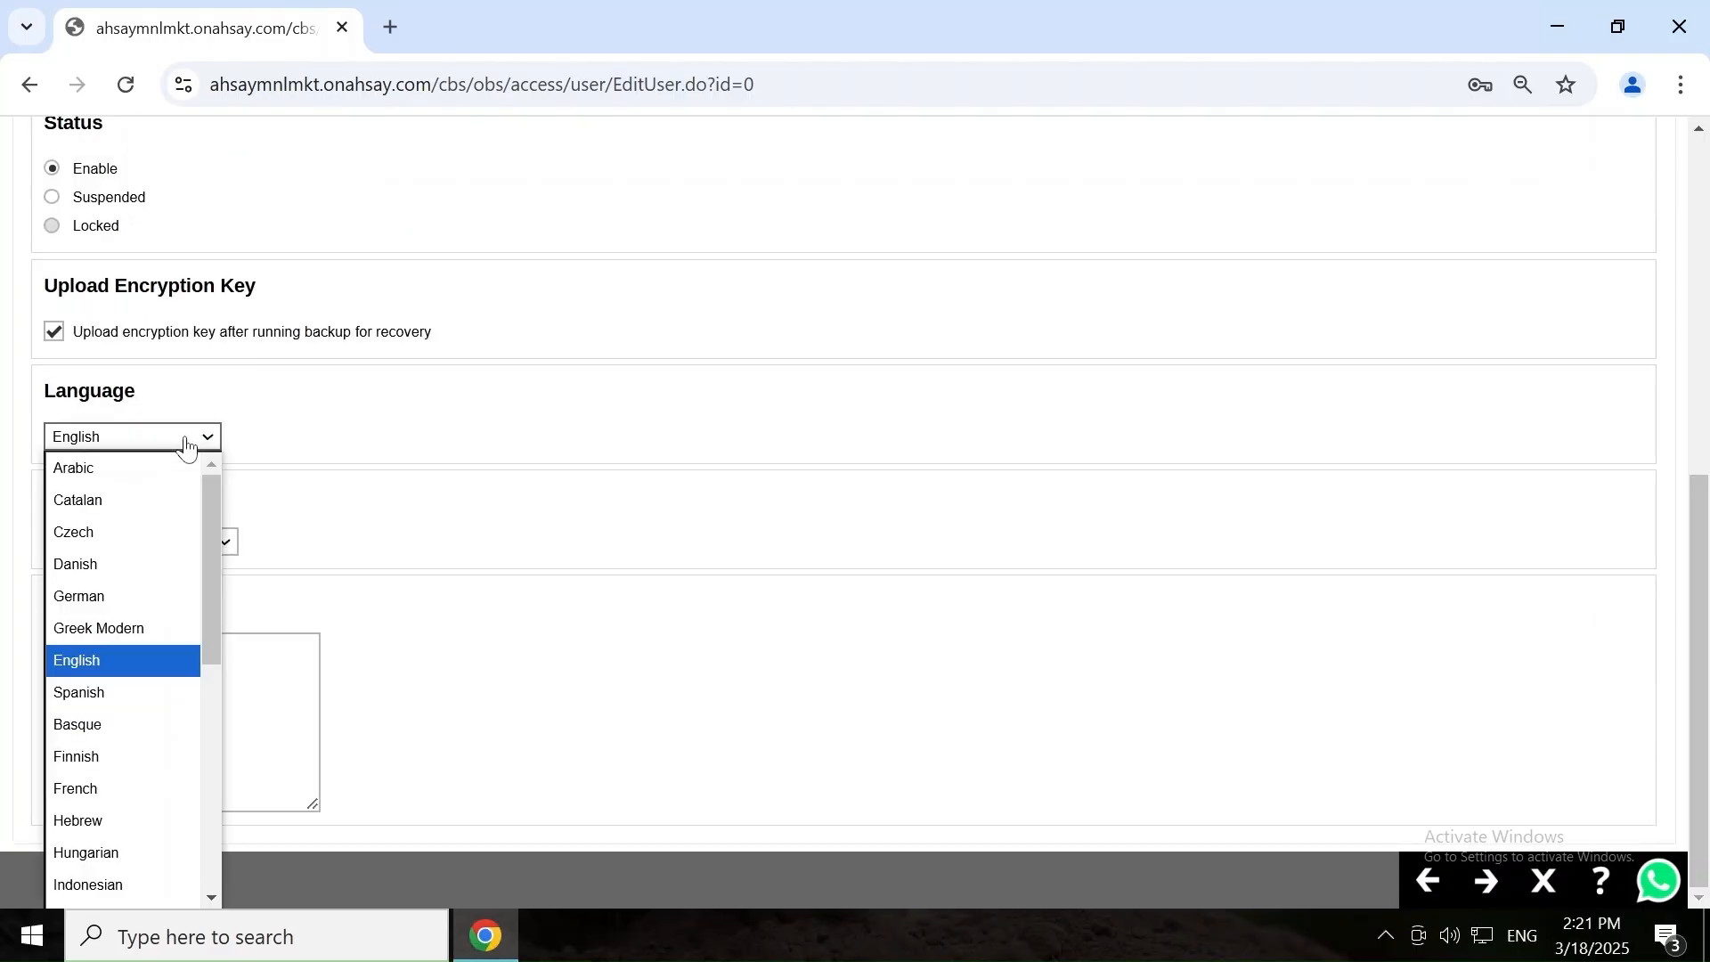
{"action": "left_click", "coordinate": [417, 470]}
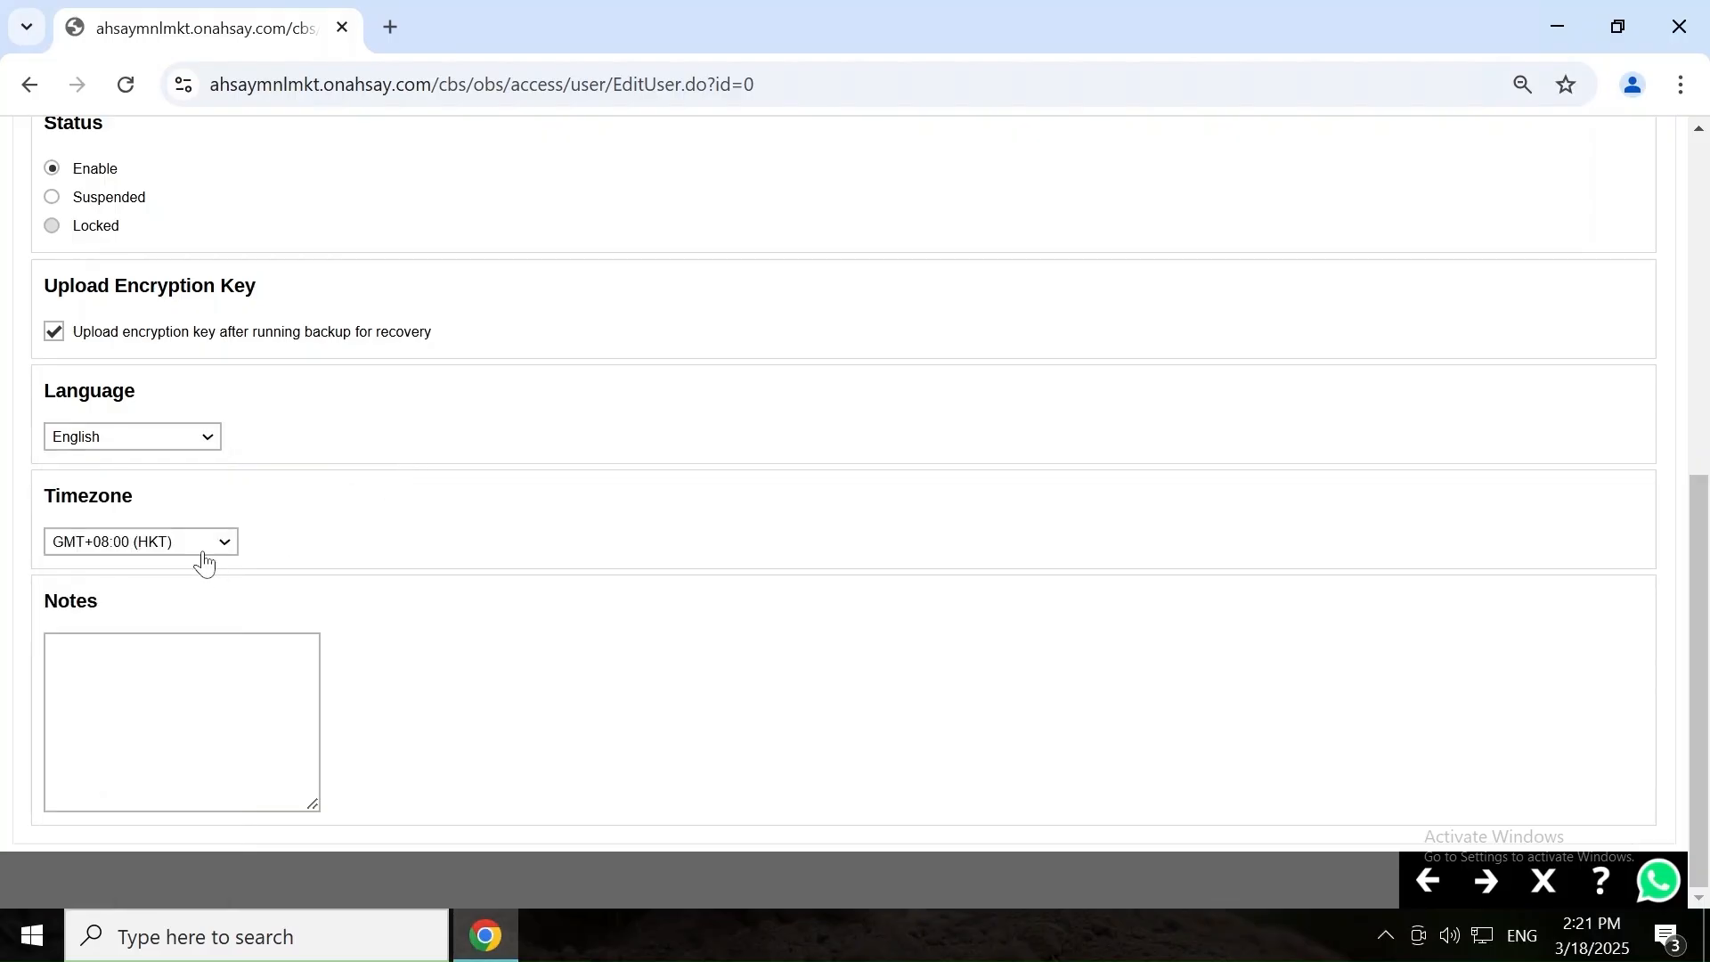
{"action": "left_click", "coordinate": [204, 562]}
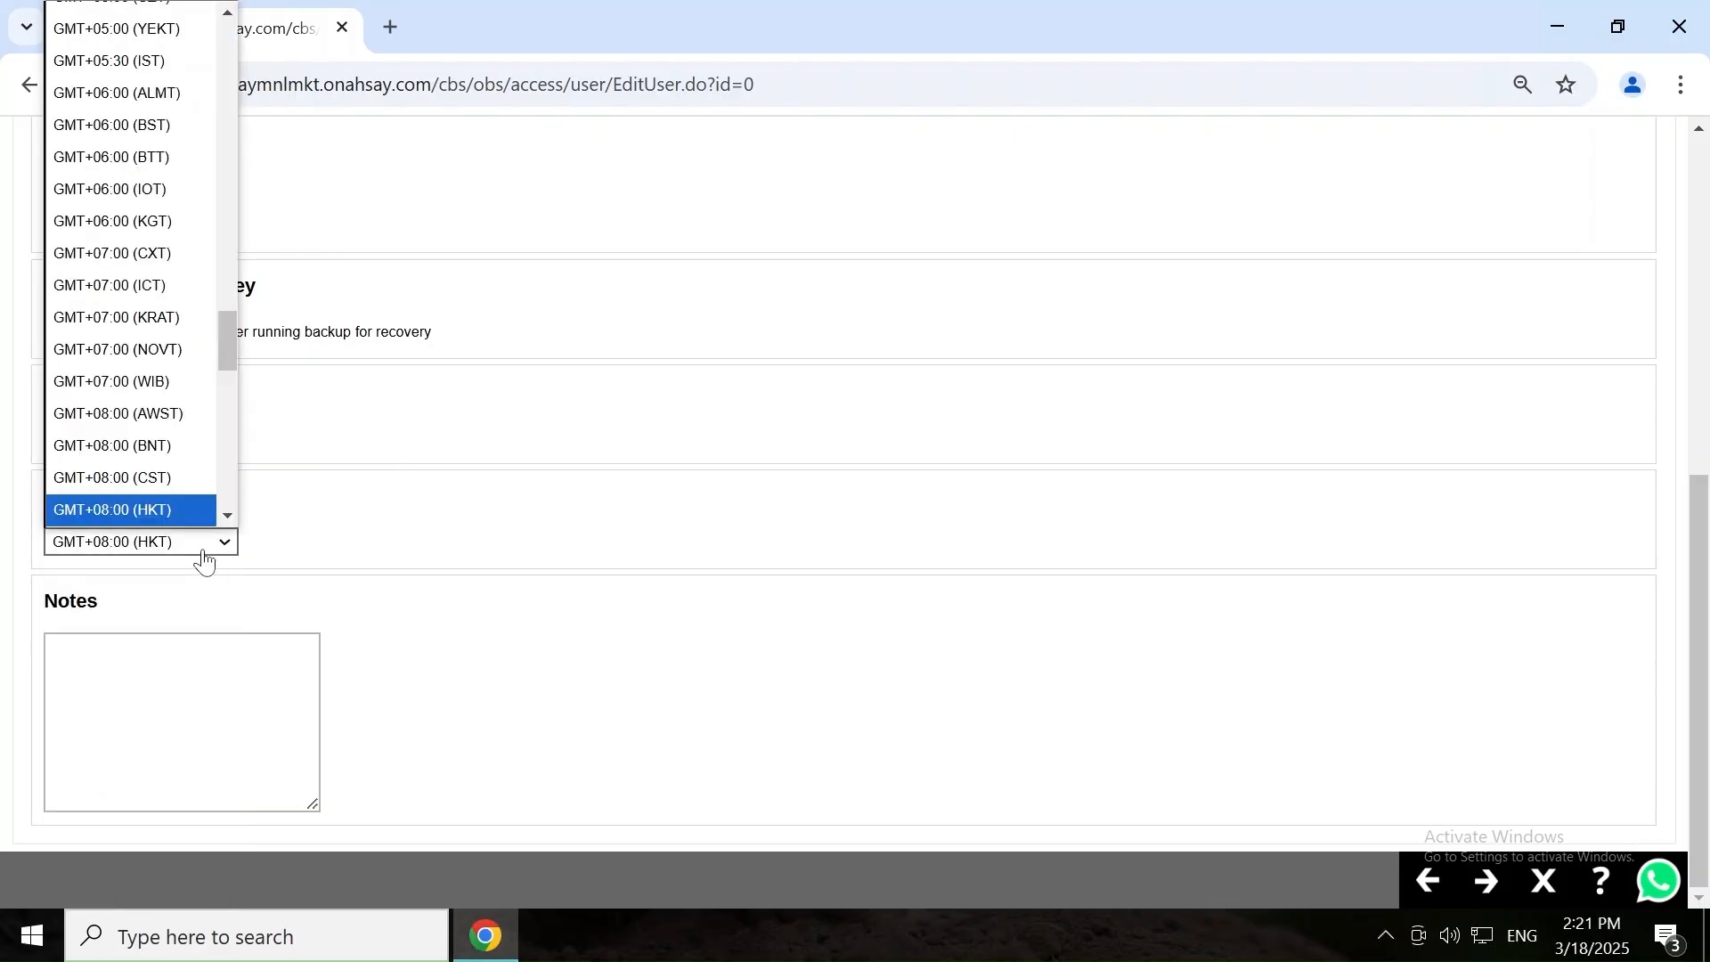
{"action": "left_click", "coordinate": [411, 514]}
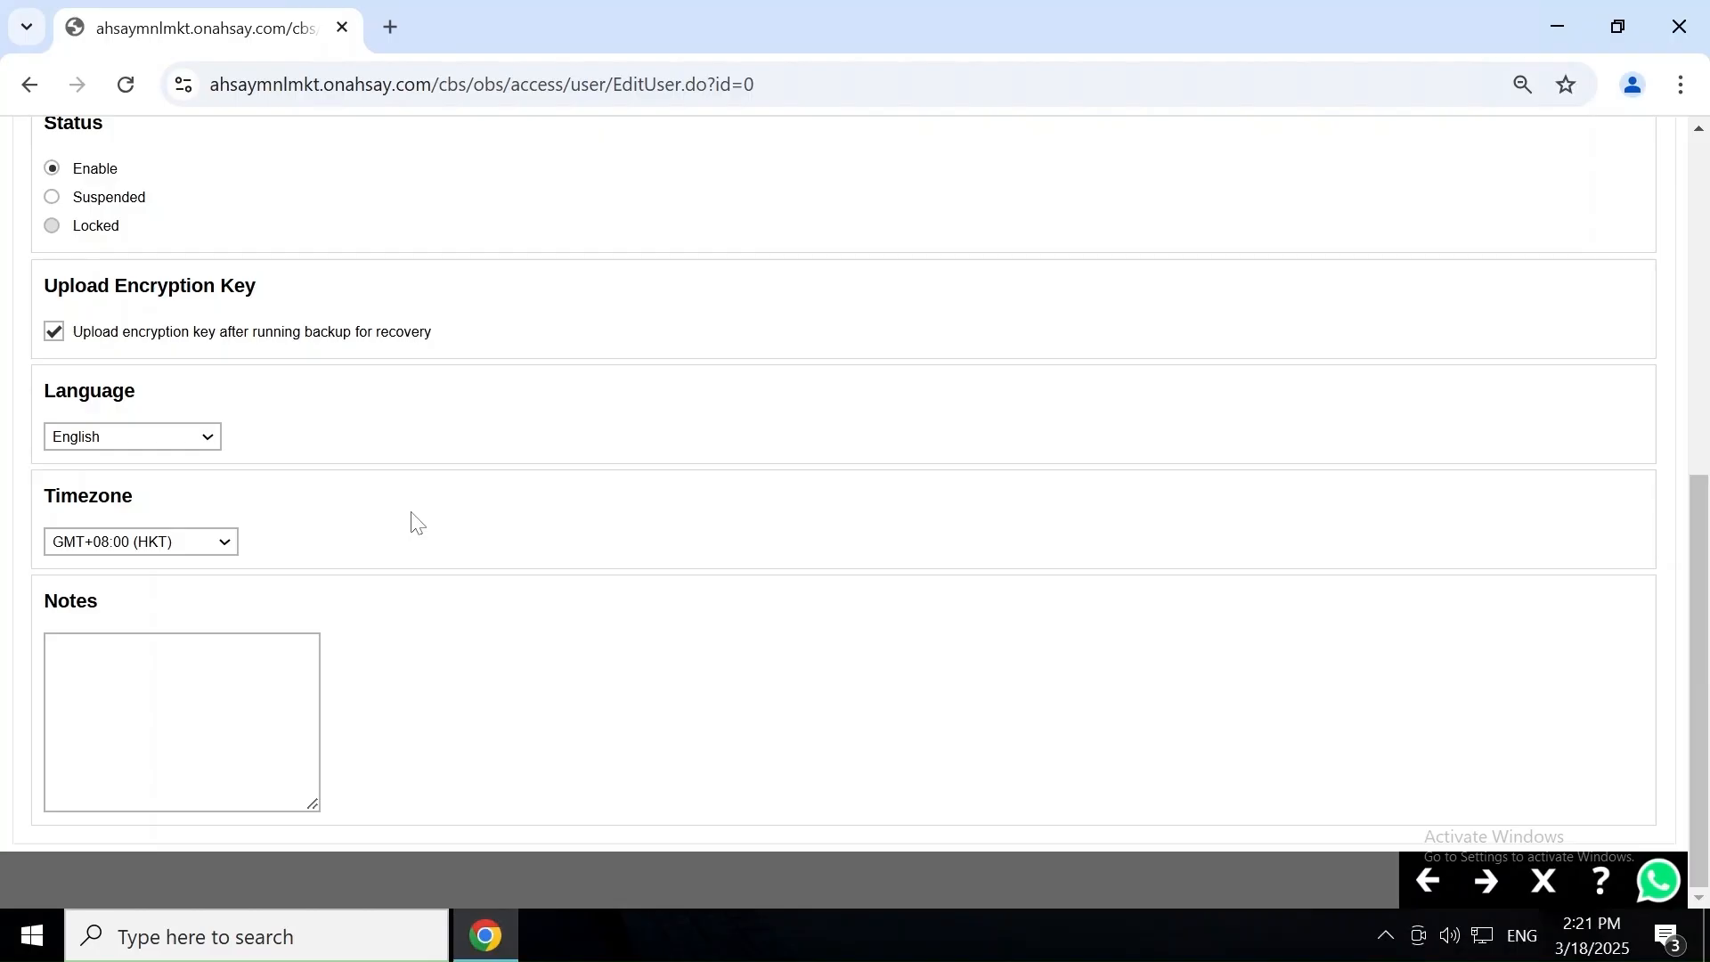
Keep AhsayACB User with default add-on modules and 100 GB total quota, moving on to contacts.
{"action": "left_click", "coordinate": [1488, 885]}
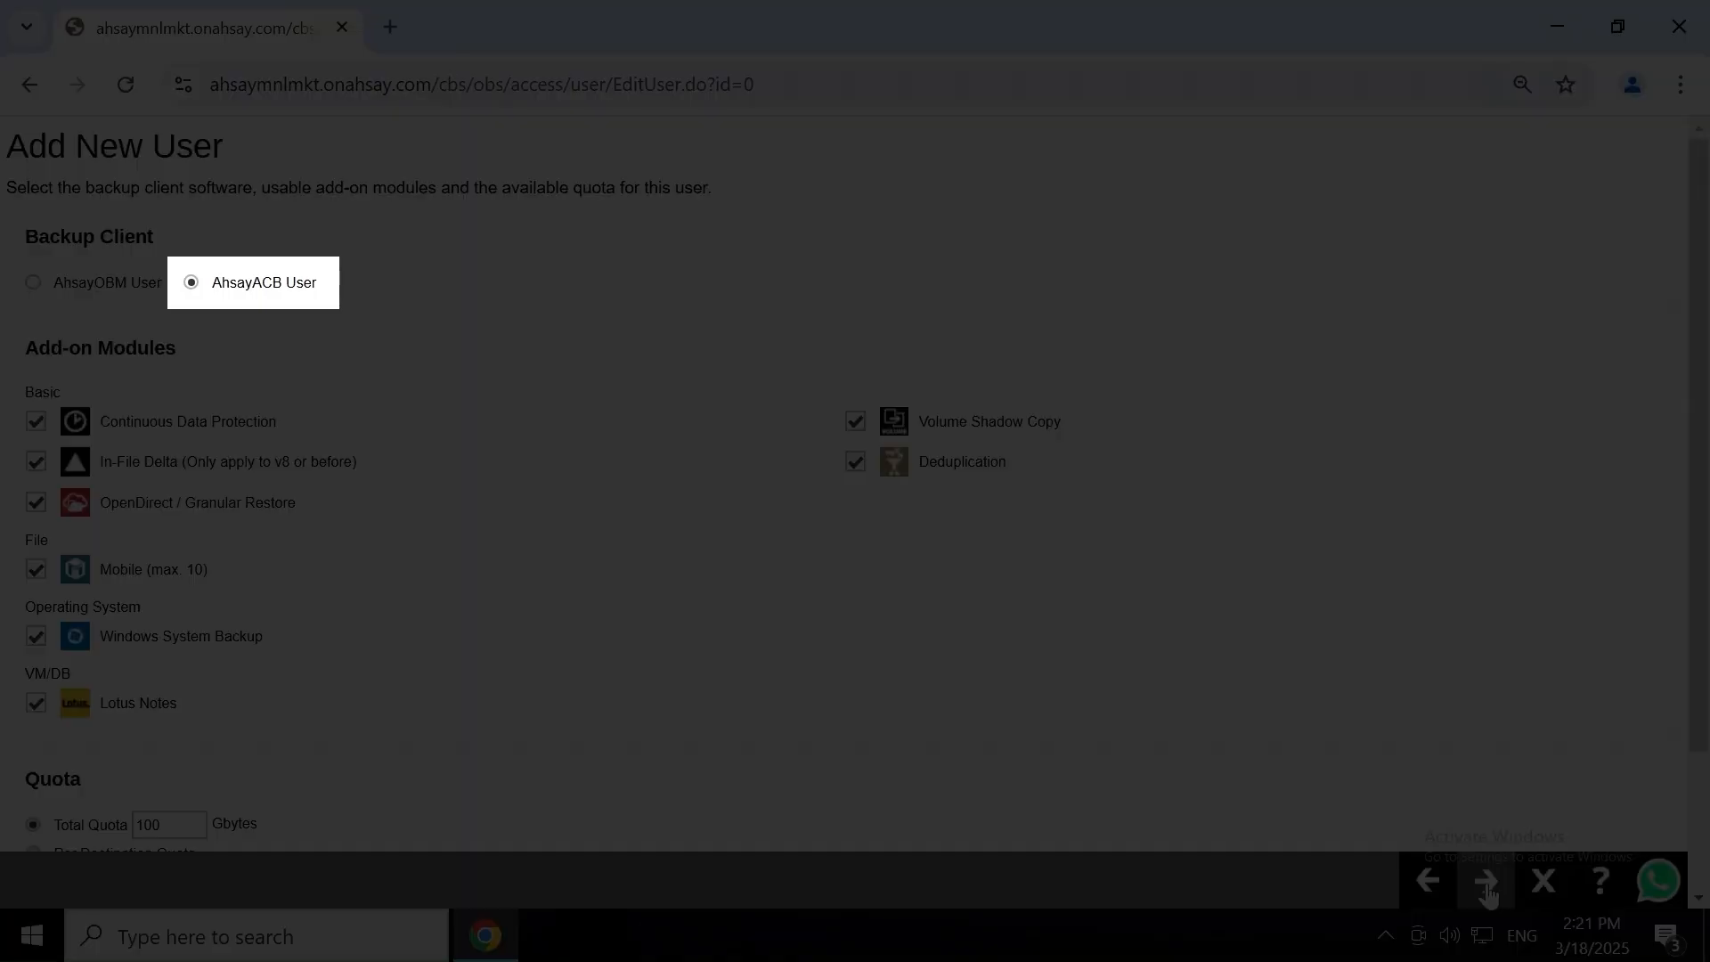
{"action": "left_click", "coordinate": [1487, 885]}
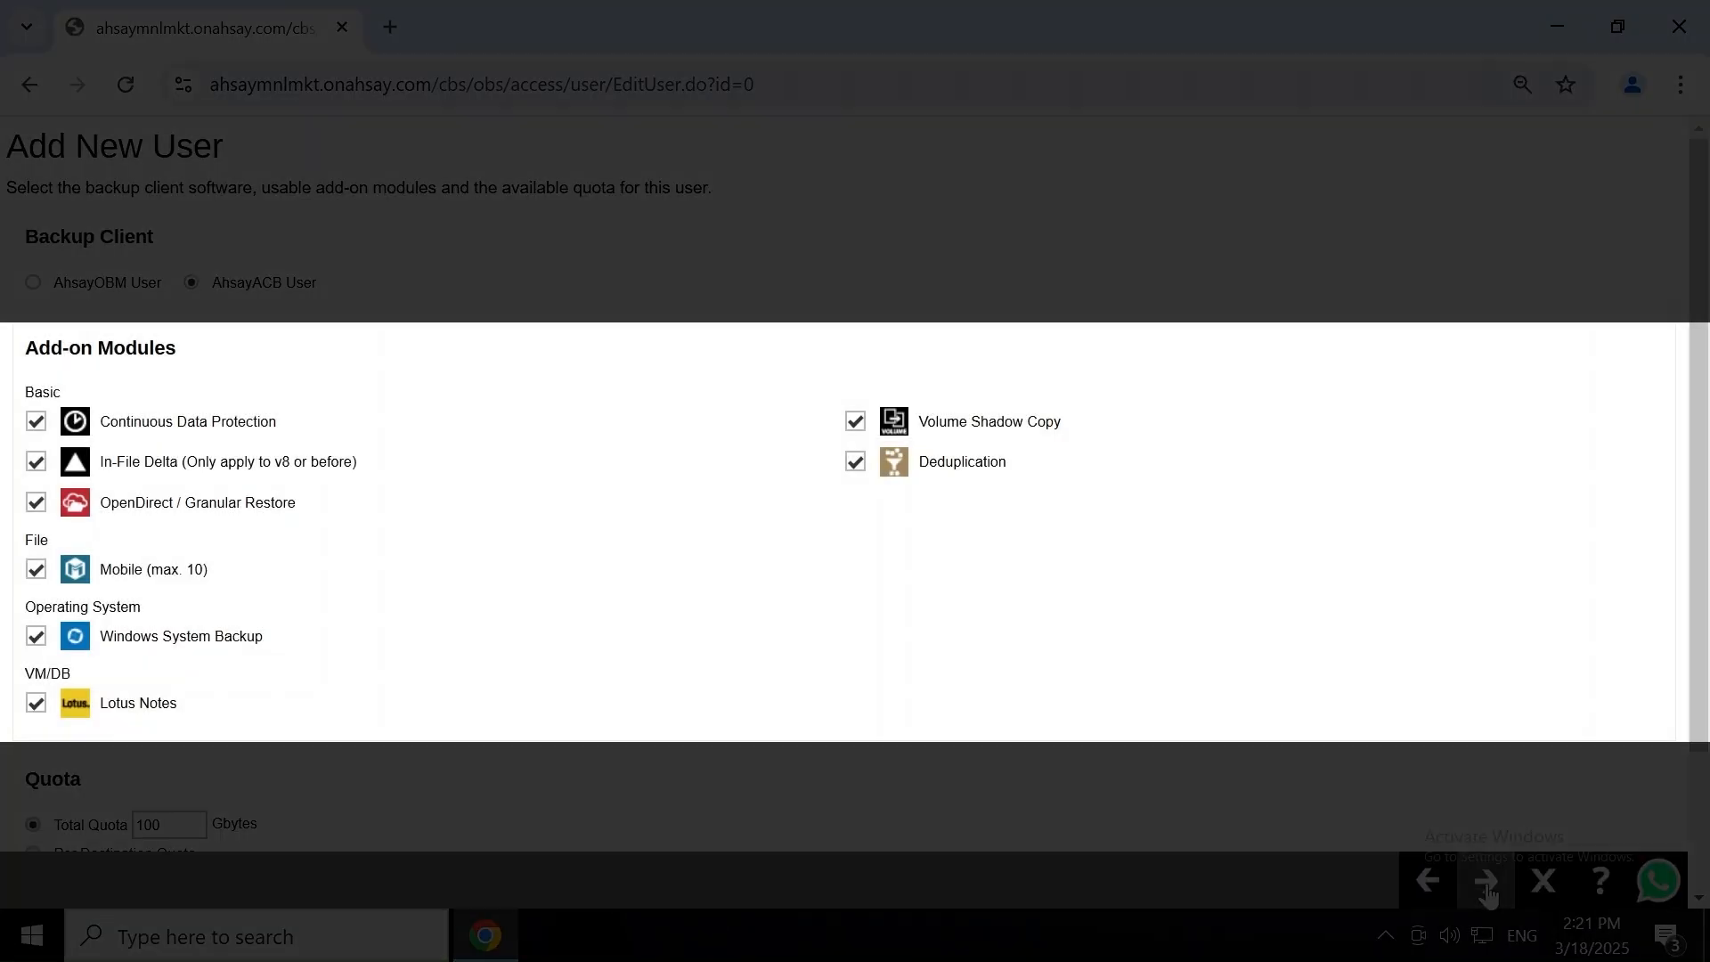
{"action": "left_click", "coordinate": [1487, 886]}
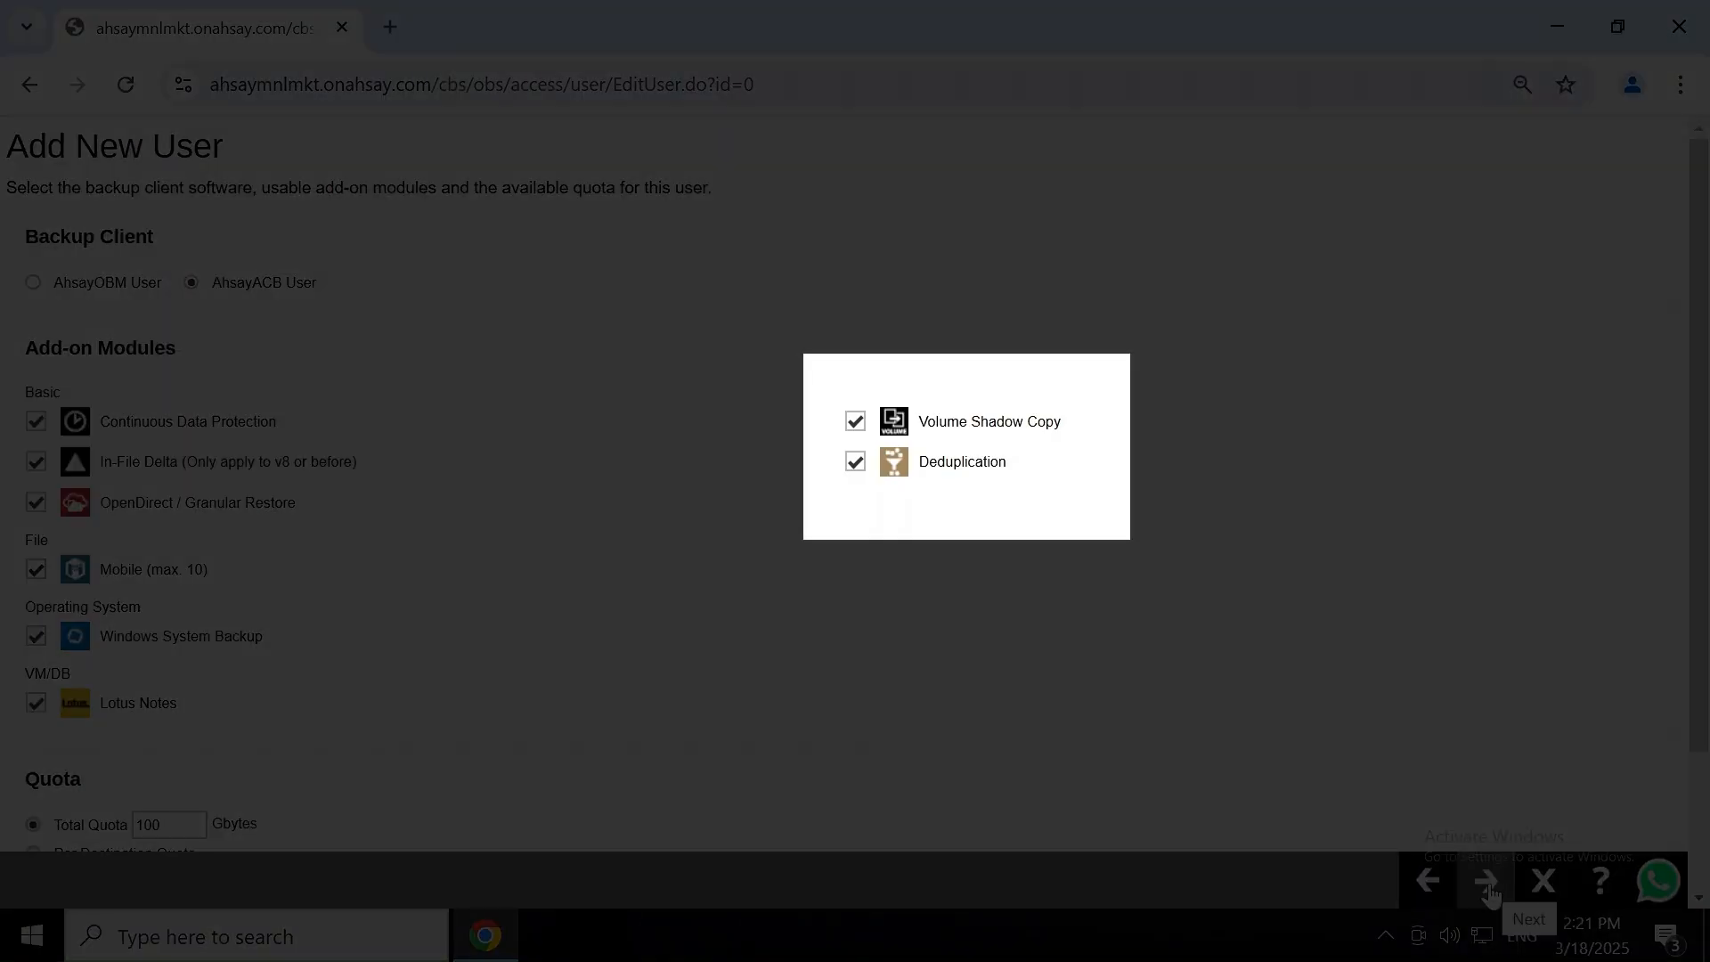
{"action": "left_click", "coordinate": [1488, 884]}
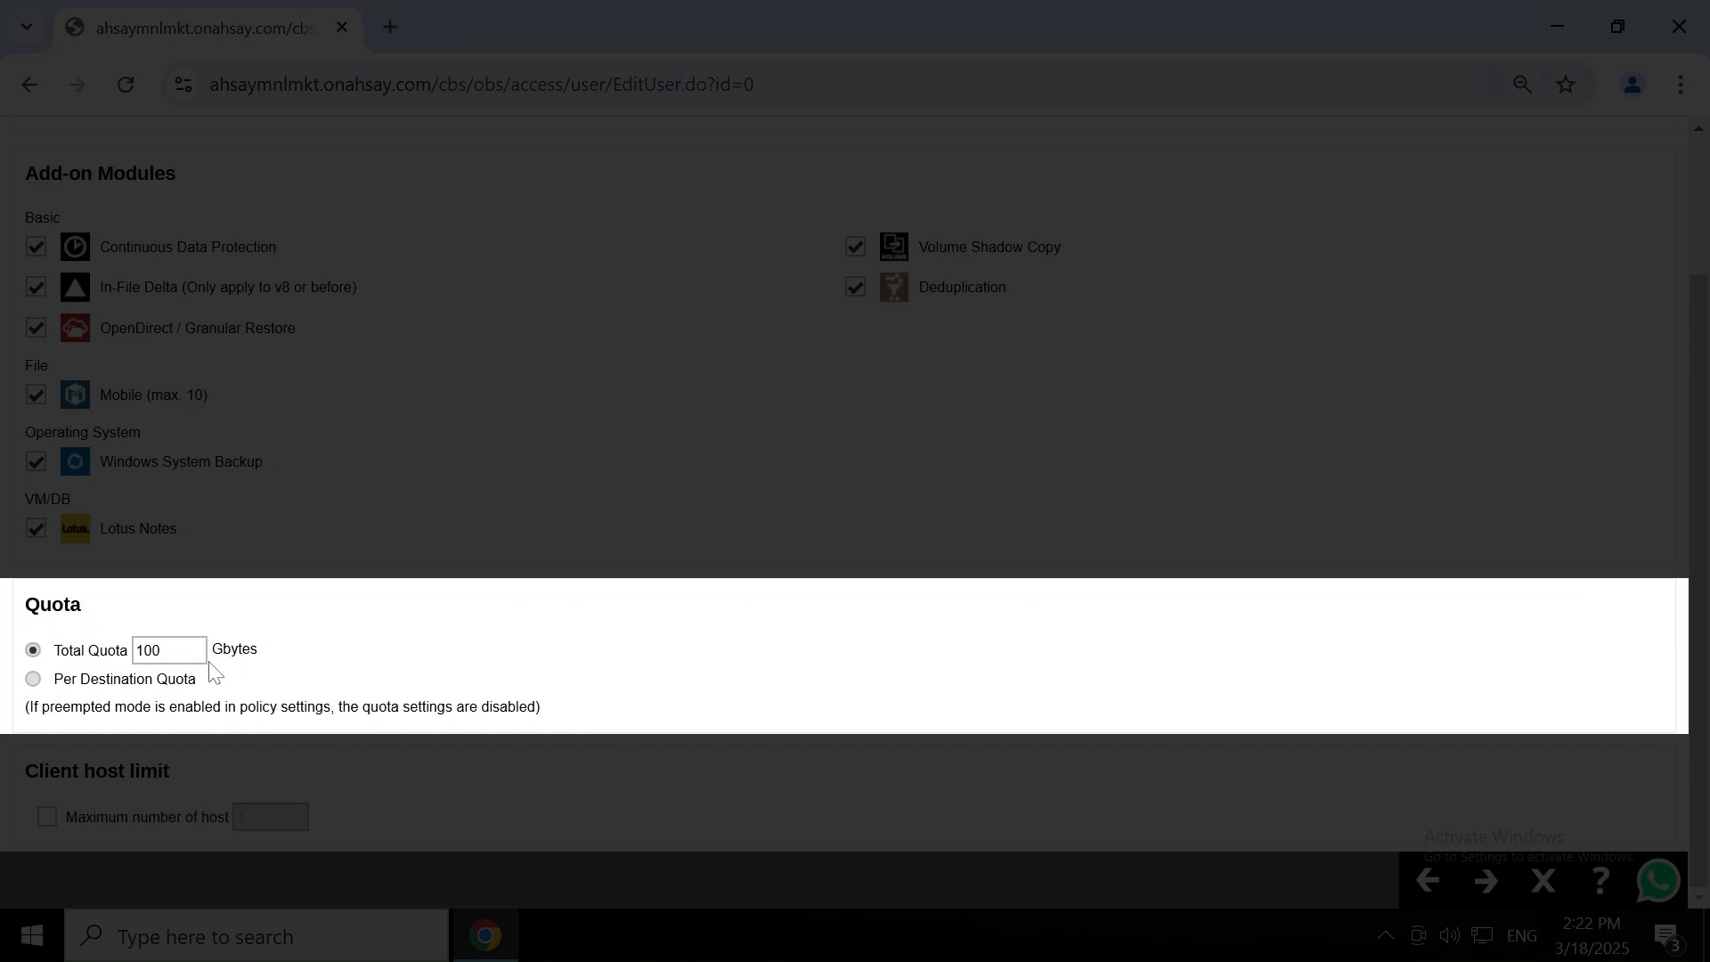
{"action": "left_click", "coordinate": [1486, 882]}
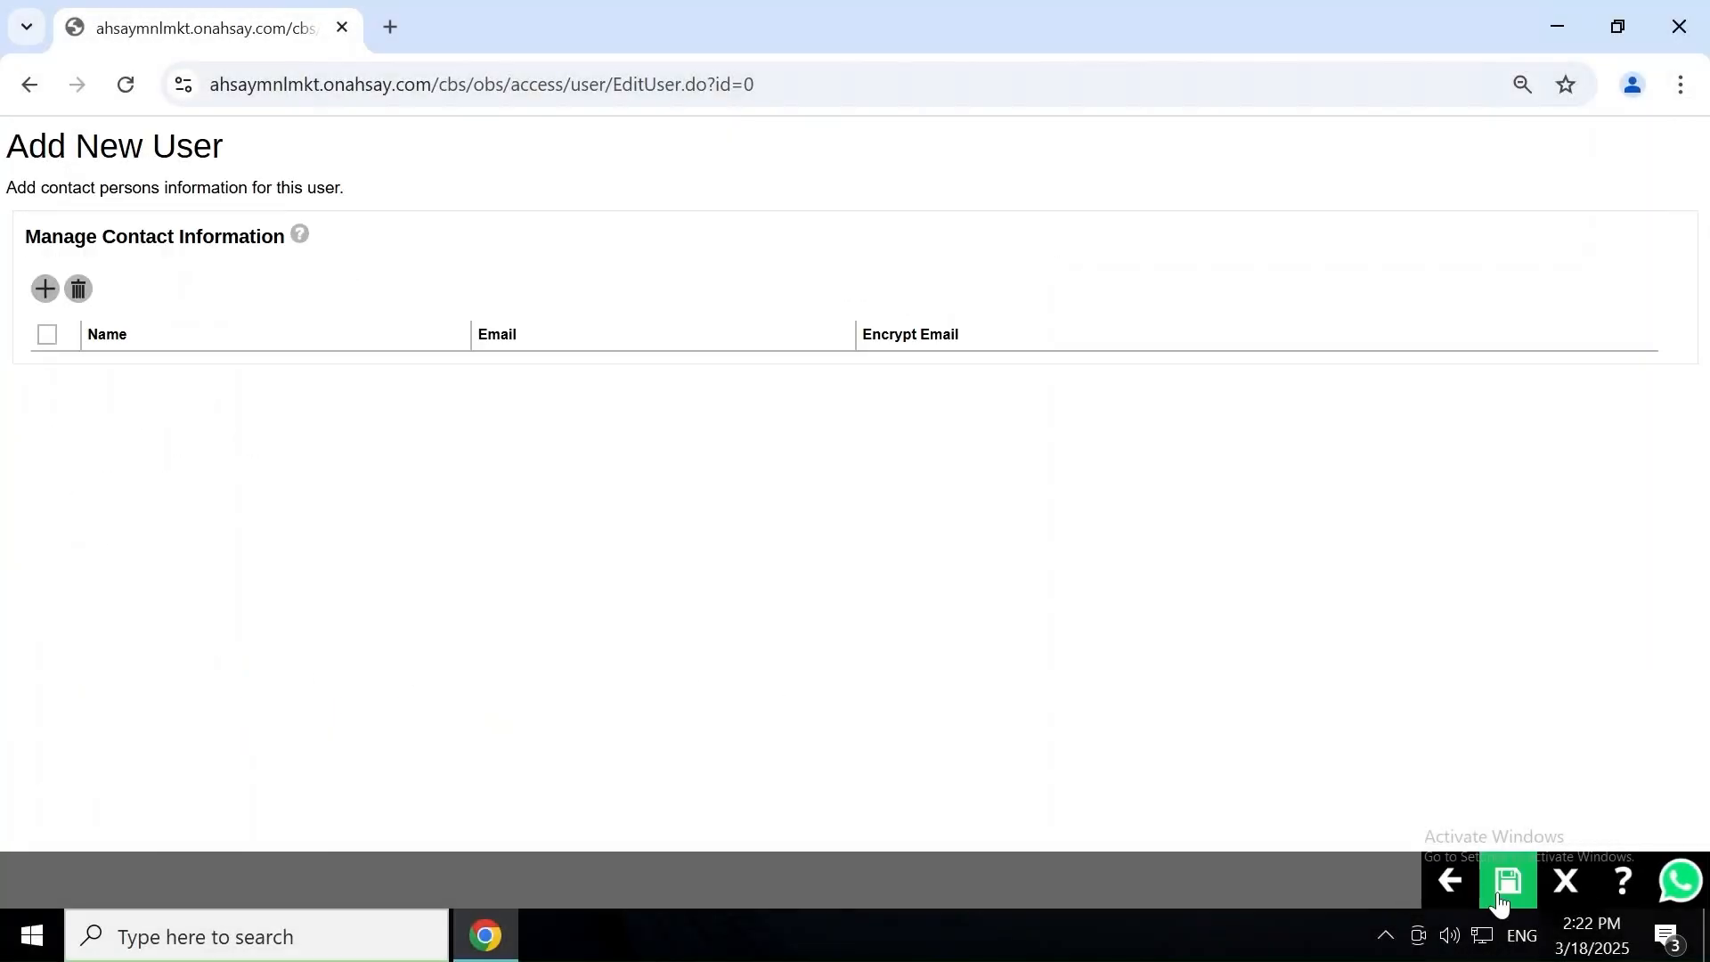
Add contact MNL Backup with its e-mail address and save the new backup user.
{"action": "left_click", "coordinate": [43, 290]}
{"action": "type", "text": "MNL "}
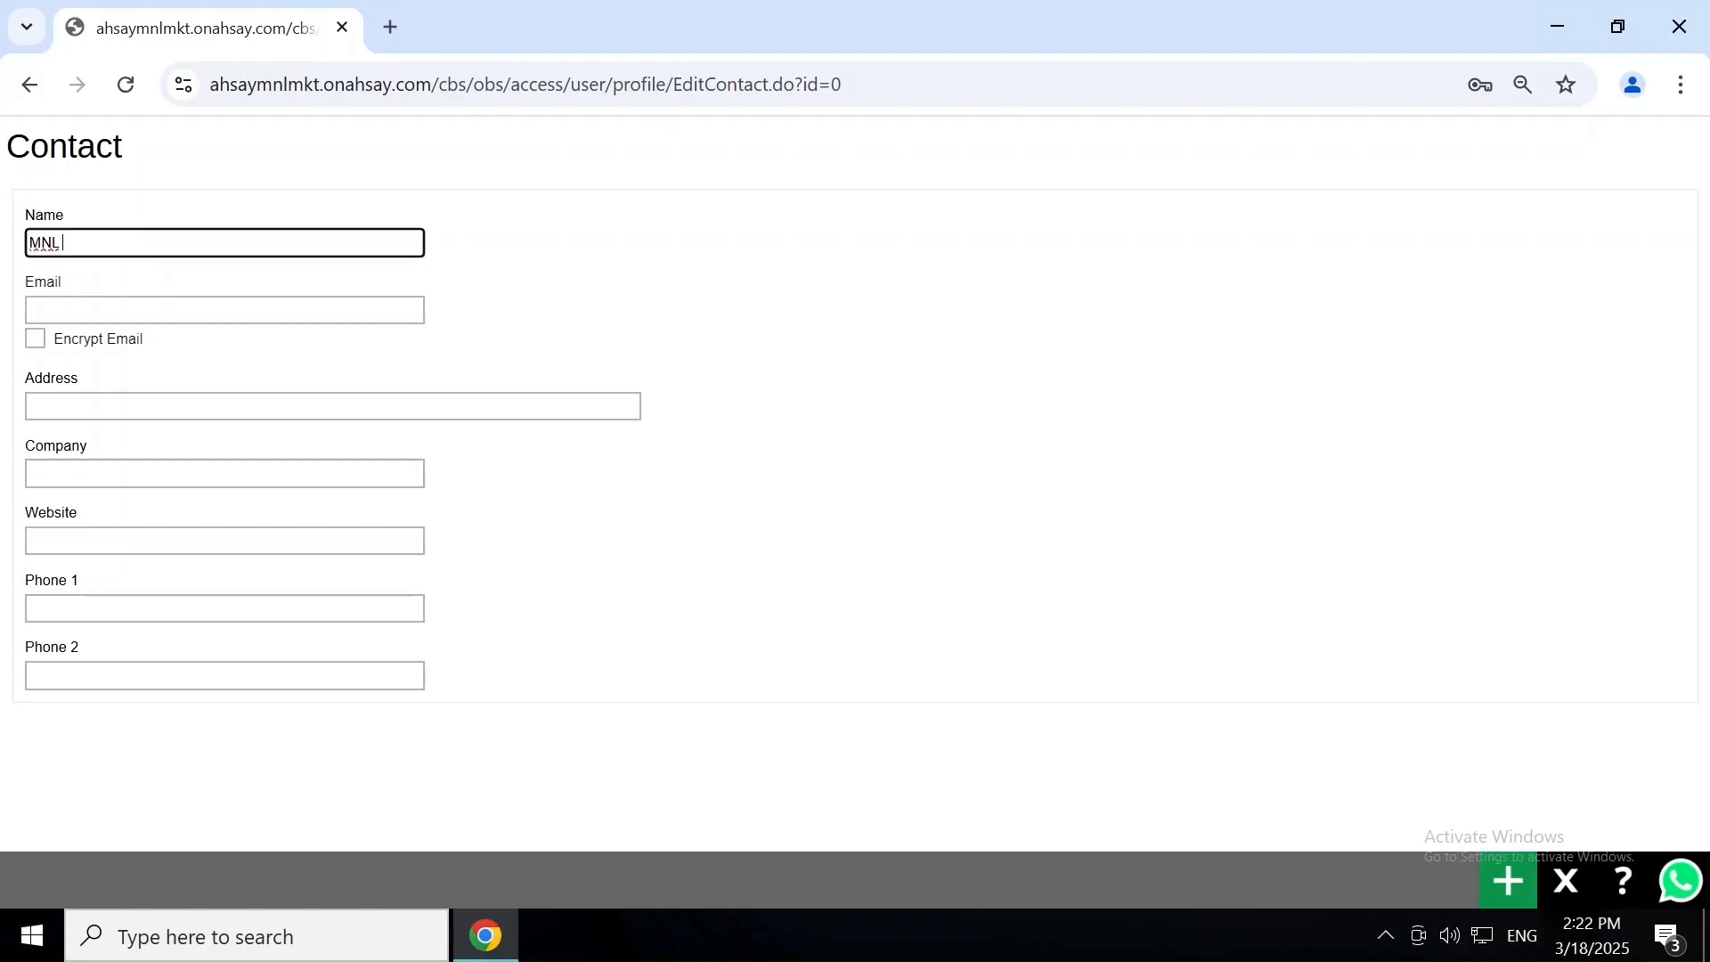
{"action": "type", "text": "Backup"}
{"action": "left_click", "coordinate": [223, 310]}
{"action": "type", "text": "ahsay"}
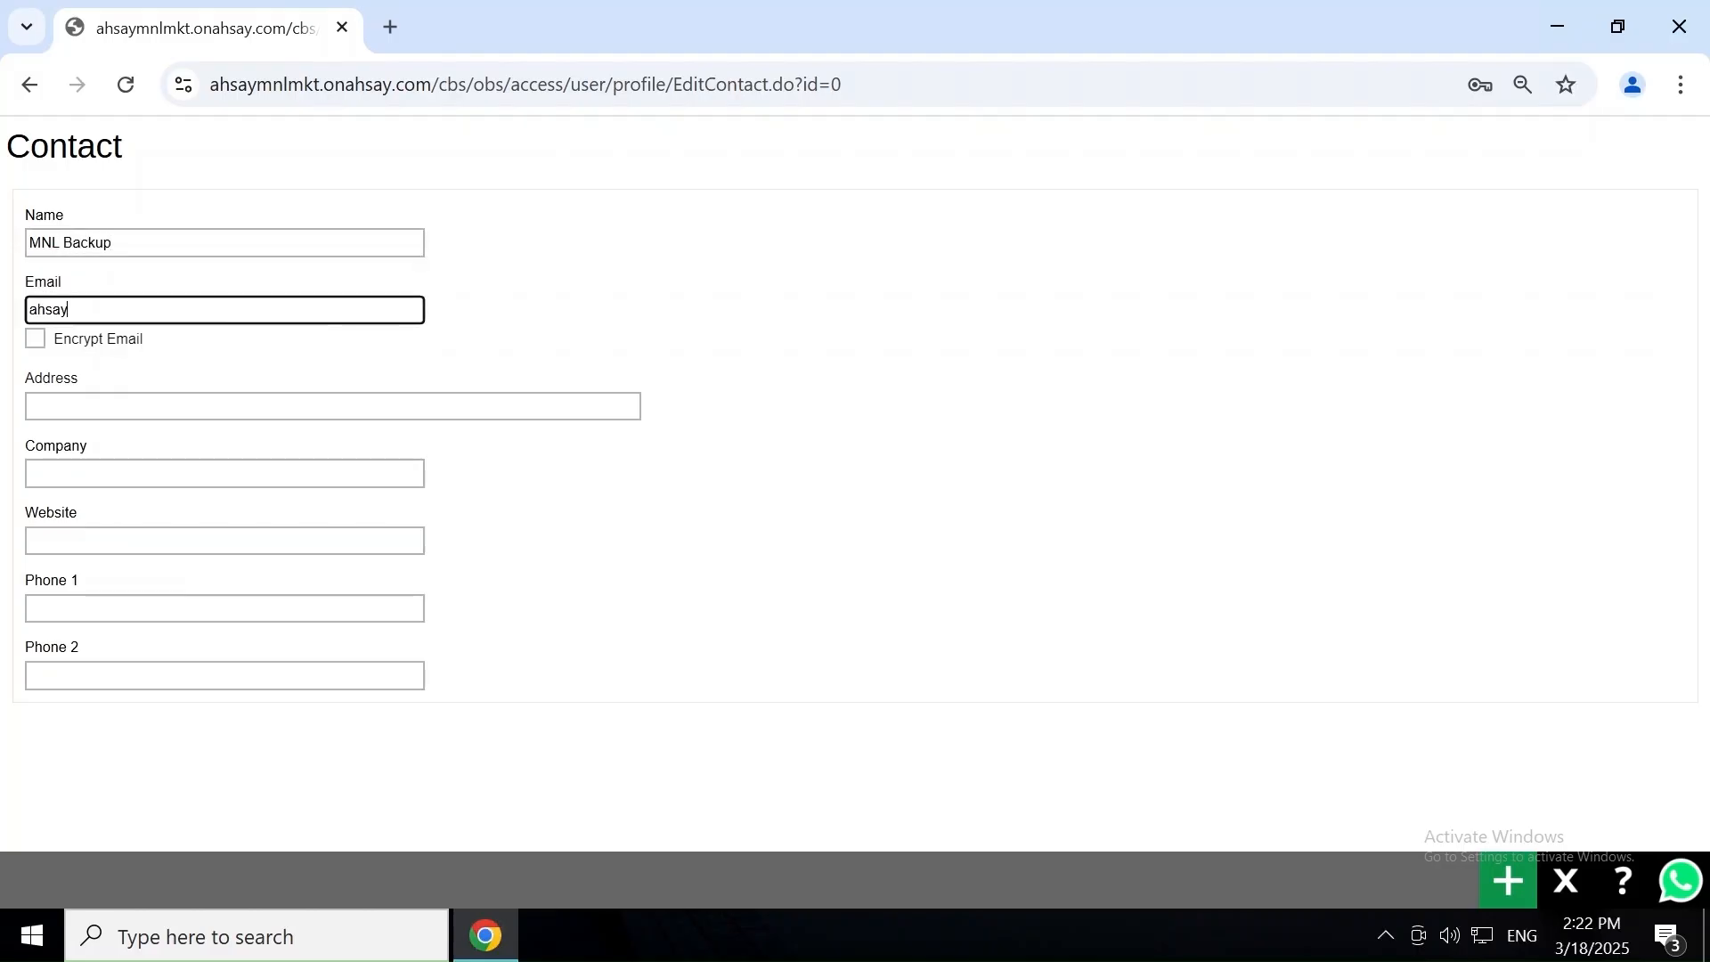
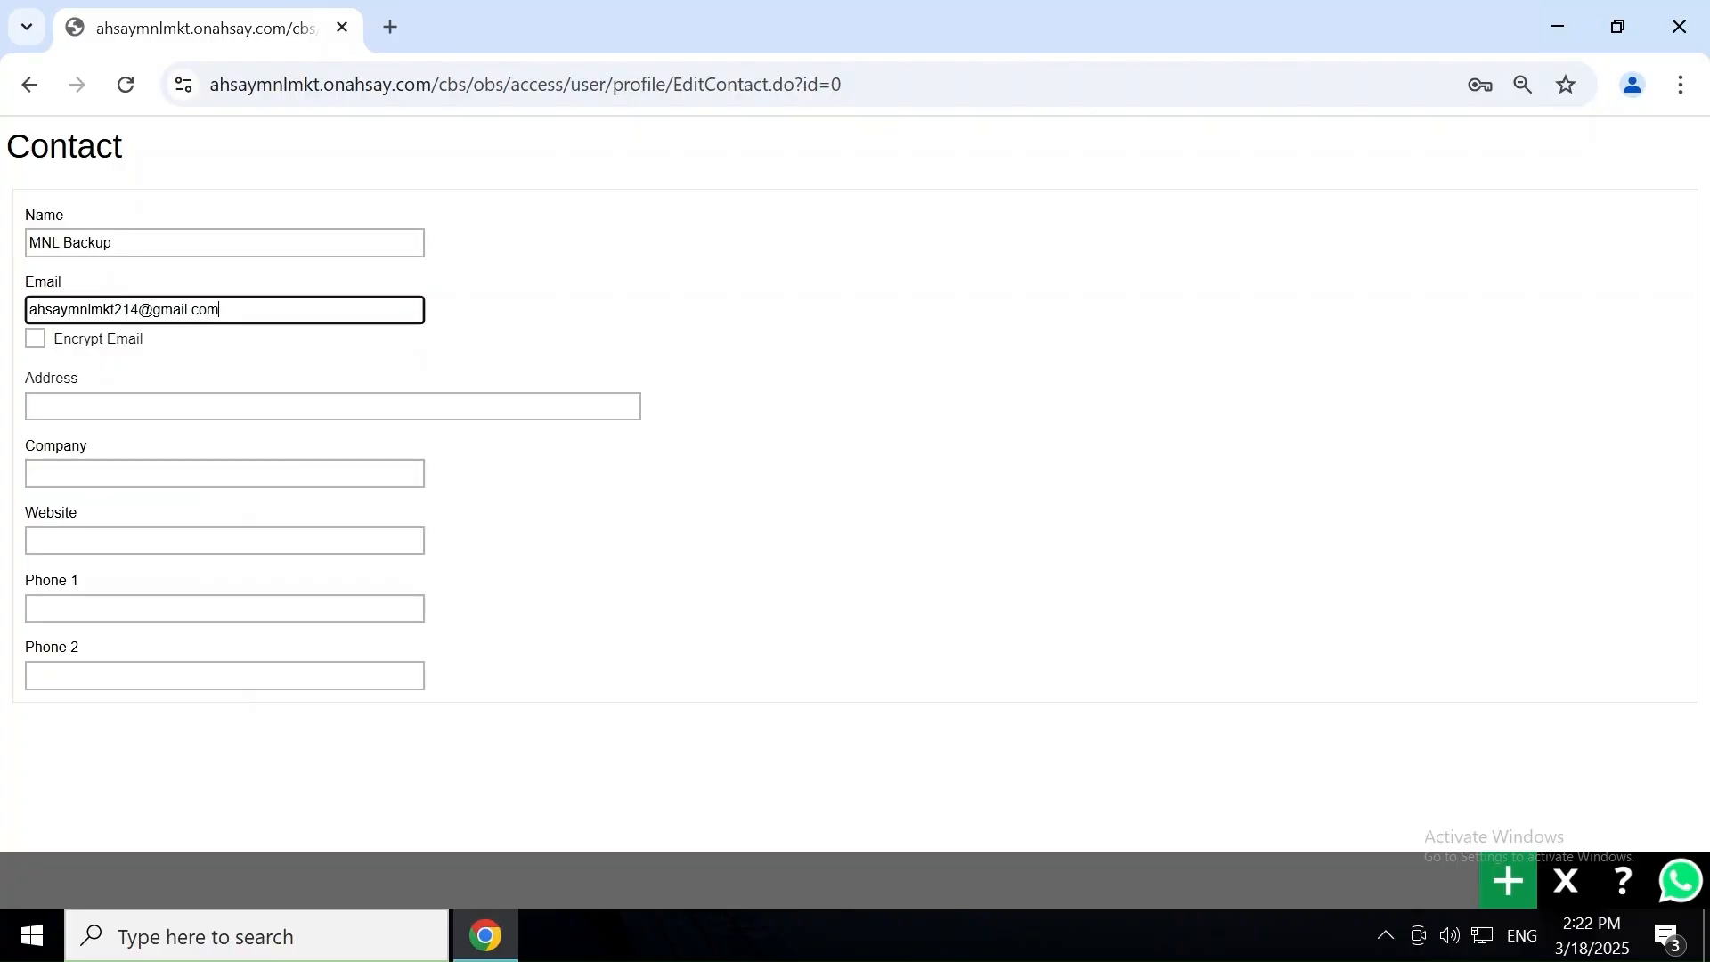
{"action": "left_click", "coordinate": [1508, 885]}
{"action": "left_click", "coordinate": [1508, 885]}
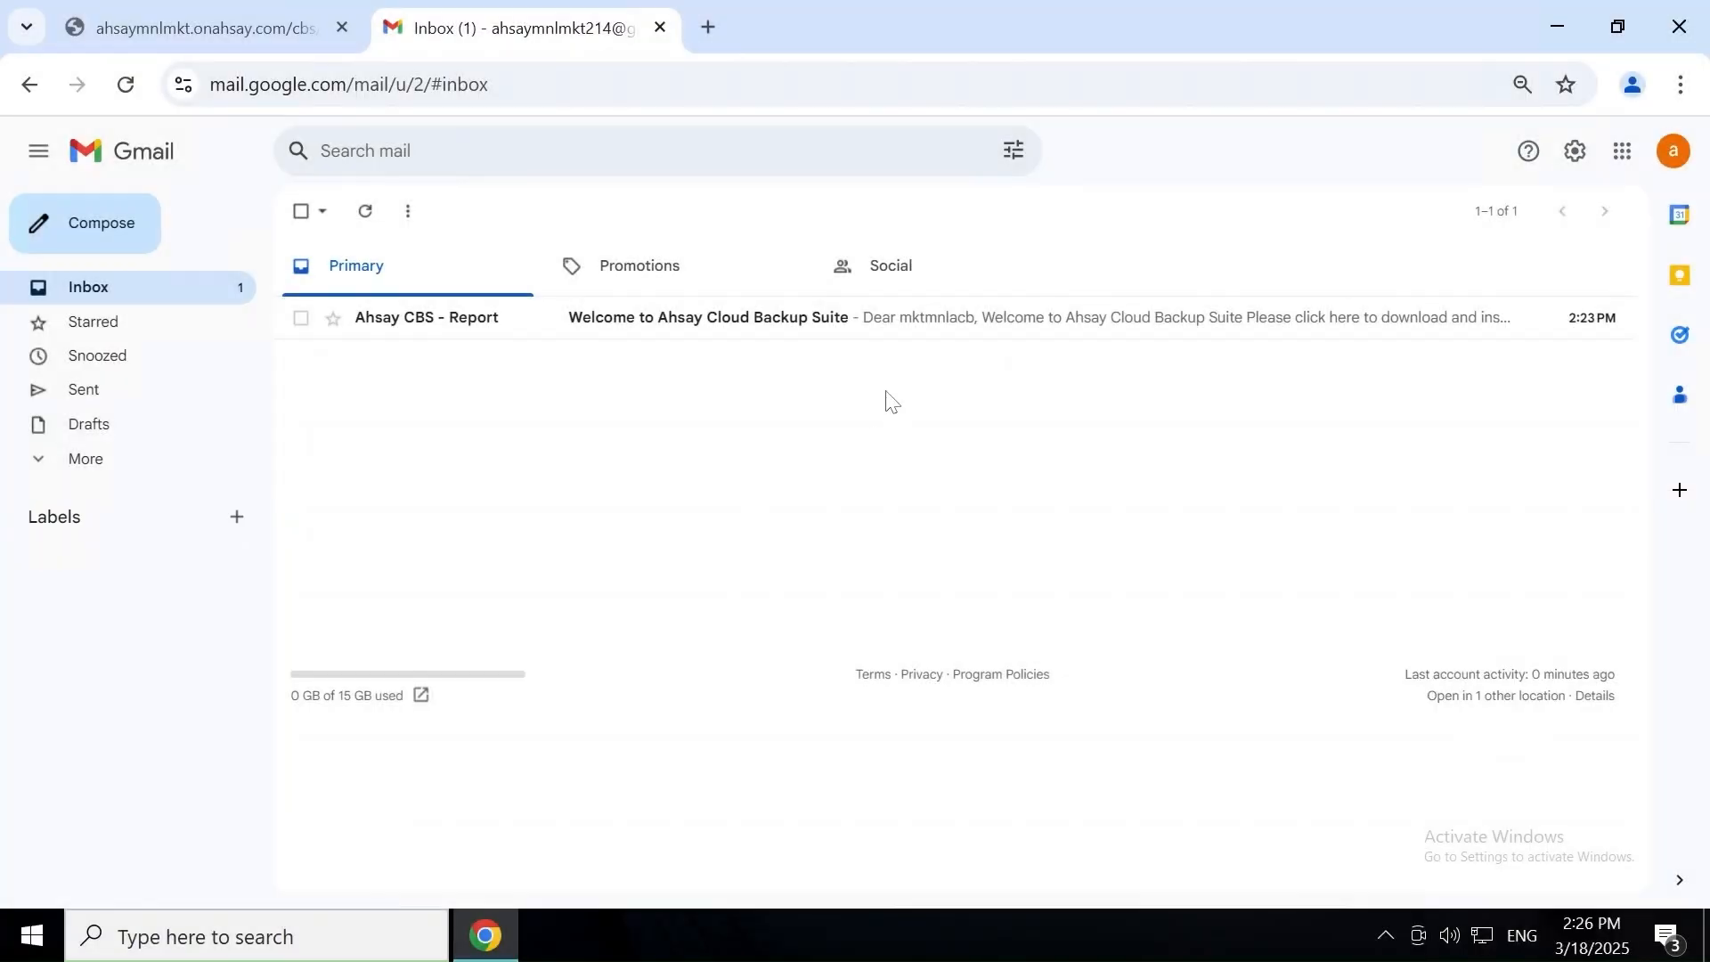
Read the mktmnlacb welcome email in Gmail, then close the Gmail tab.
{"action": "left_click", "coordinate": [932, 323]}
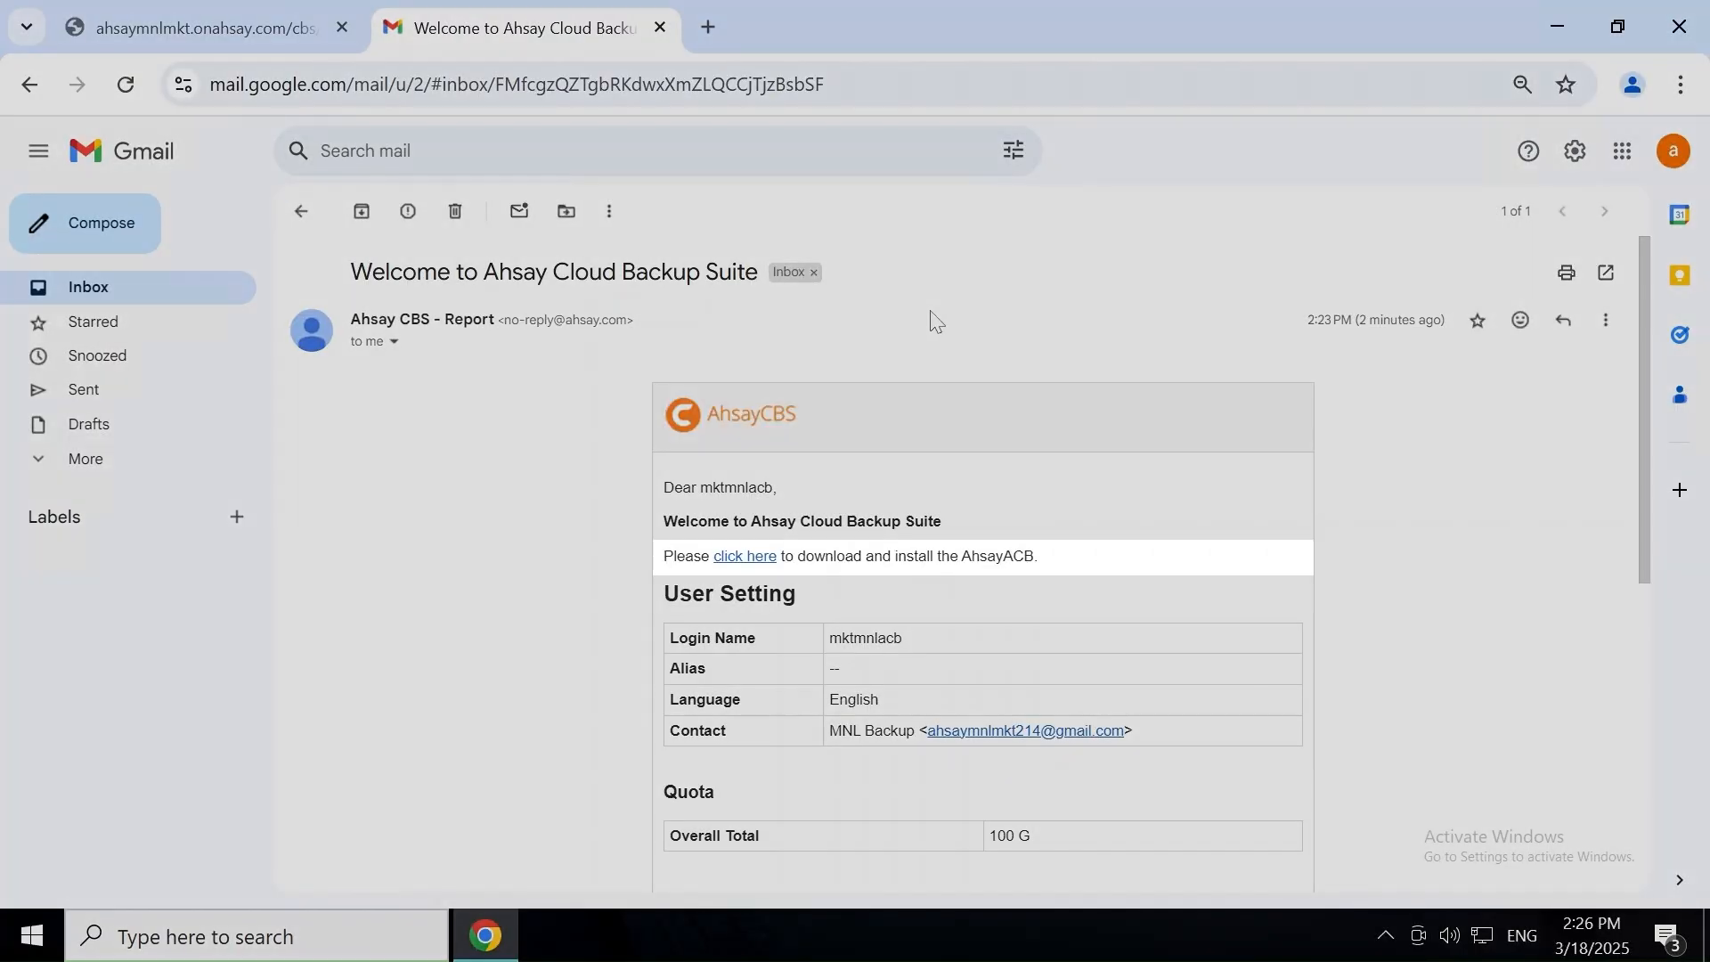
{"action": "scroll", "coordinate": [933, 321], "scroll_direction": "down", "scroll_amount": 2}
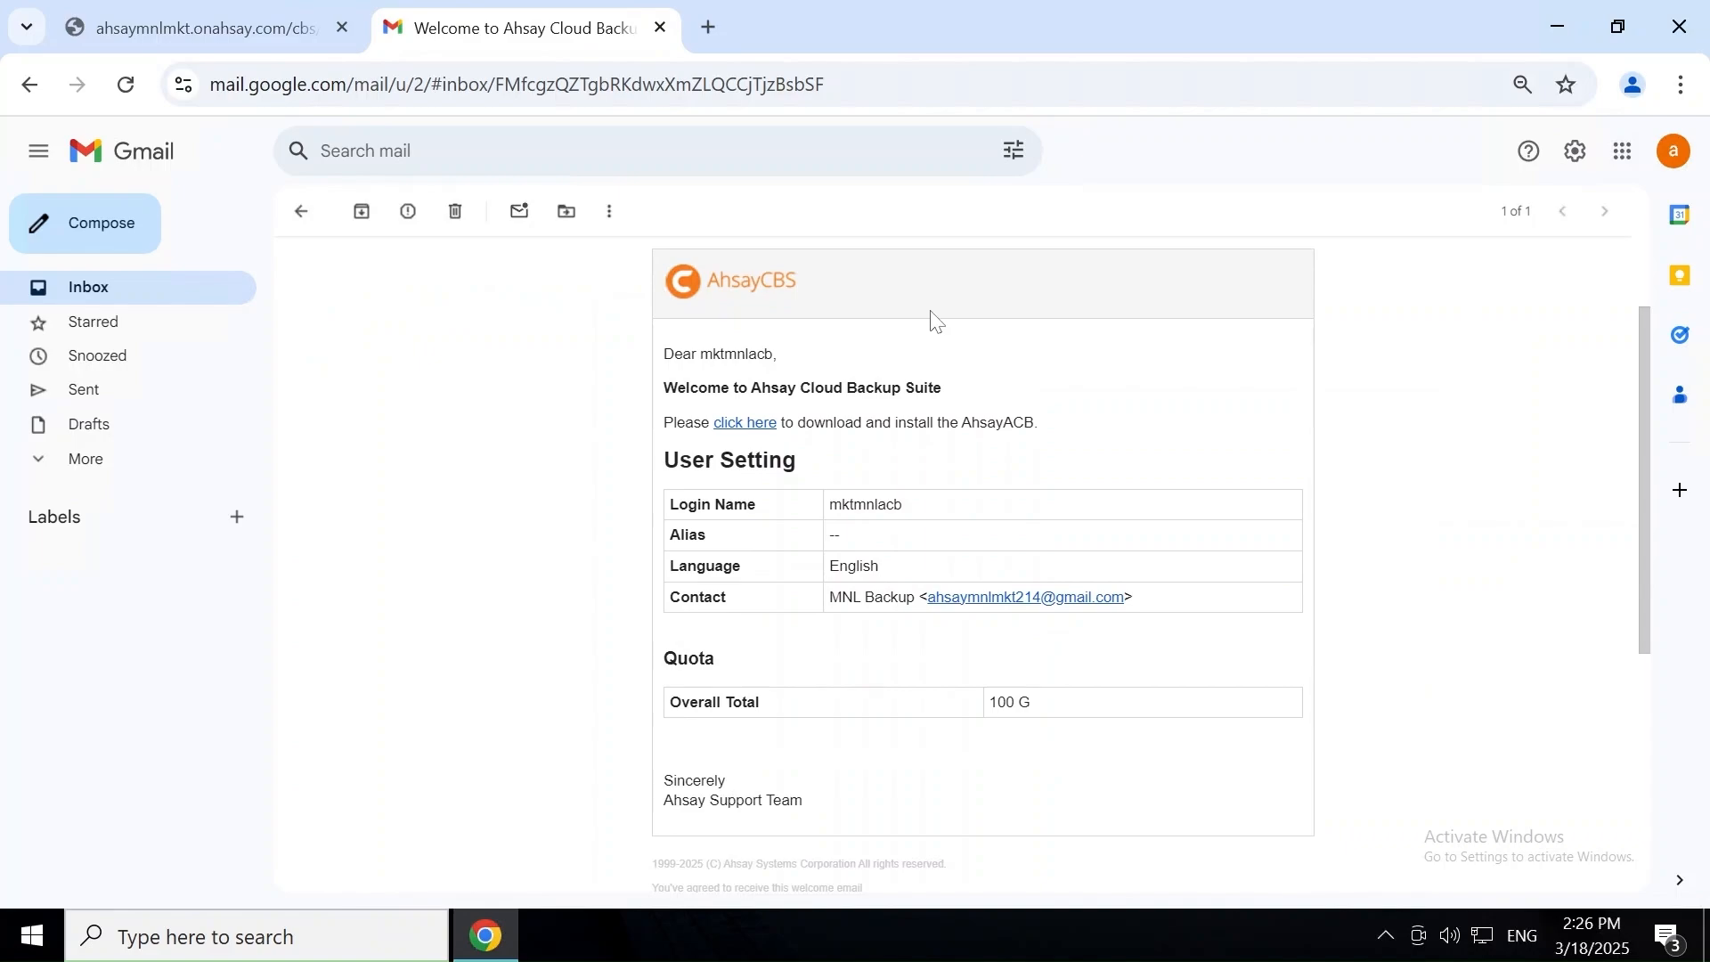
{"action": "key", "text": "ctrl+w"}
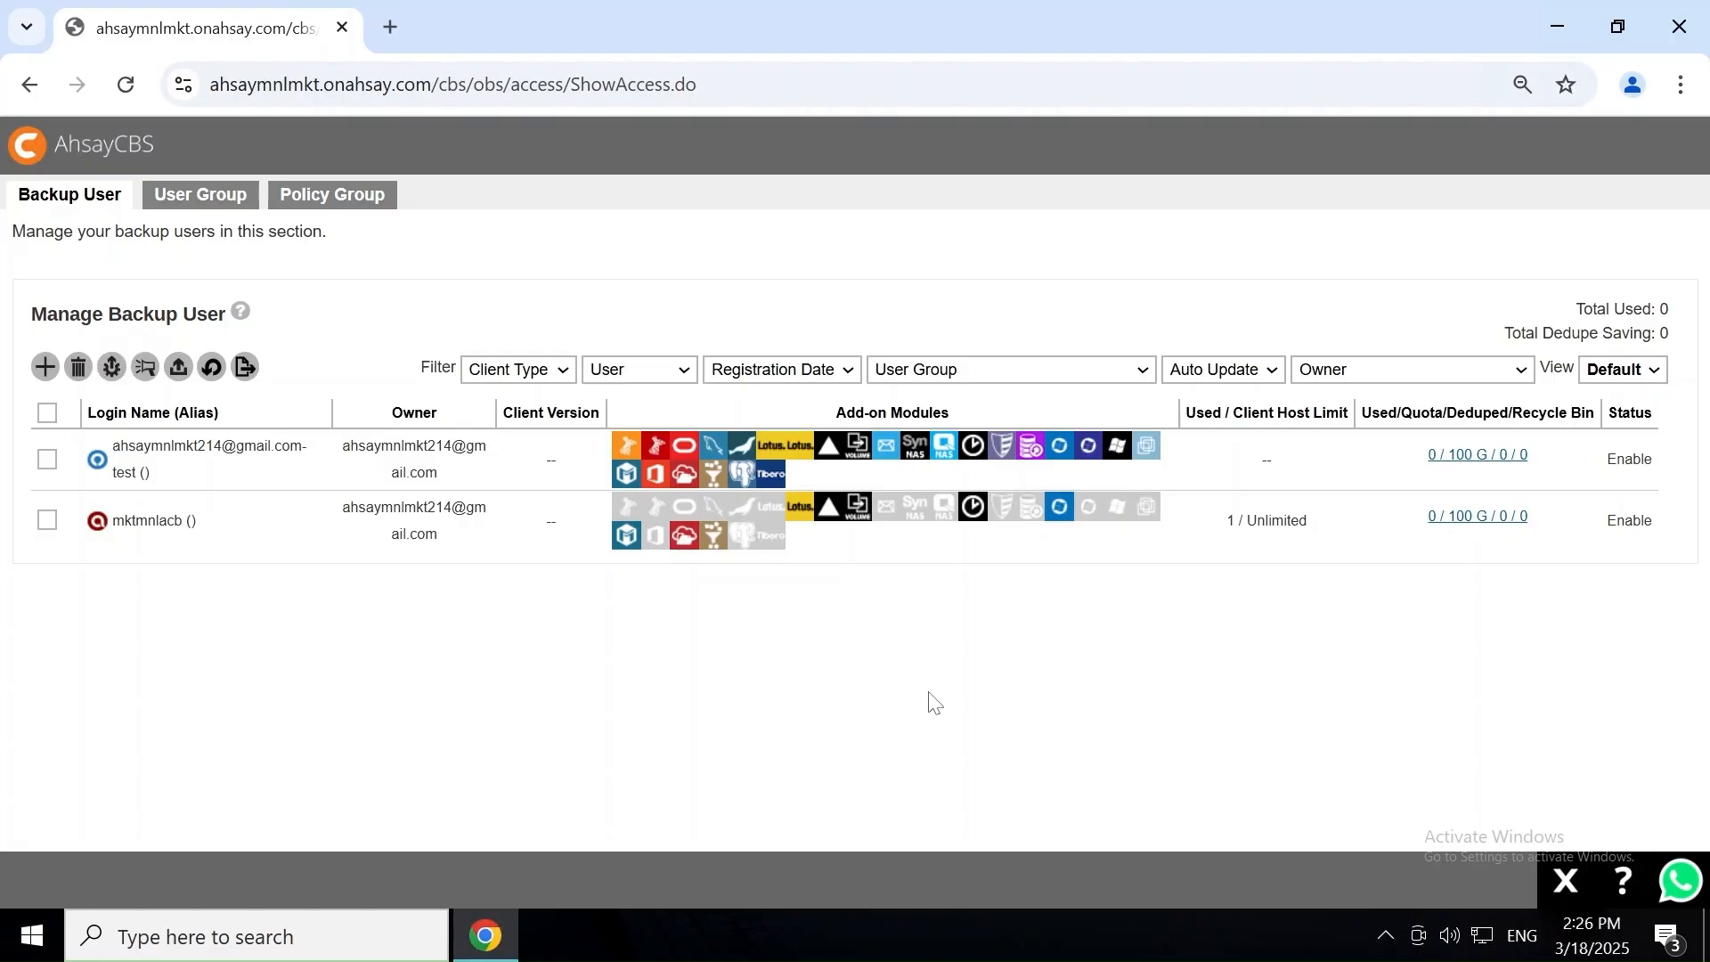
Start a new user with login name mktmnlobm and its password, then advance the wizard.
{"action": "left_click", "coordinate": [45, 367]}
{"action": "type", "text": "mktmnlobm"}
{"action": "key", "text": "Tab"}
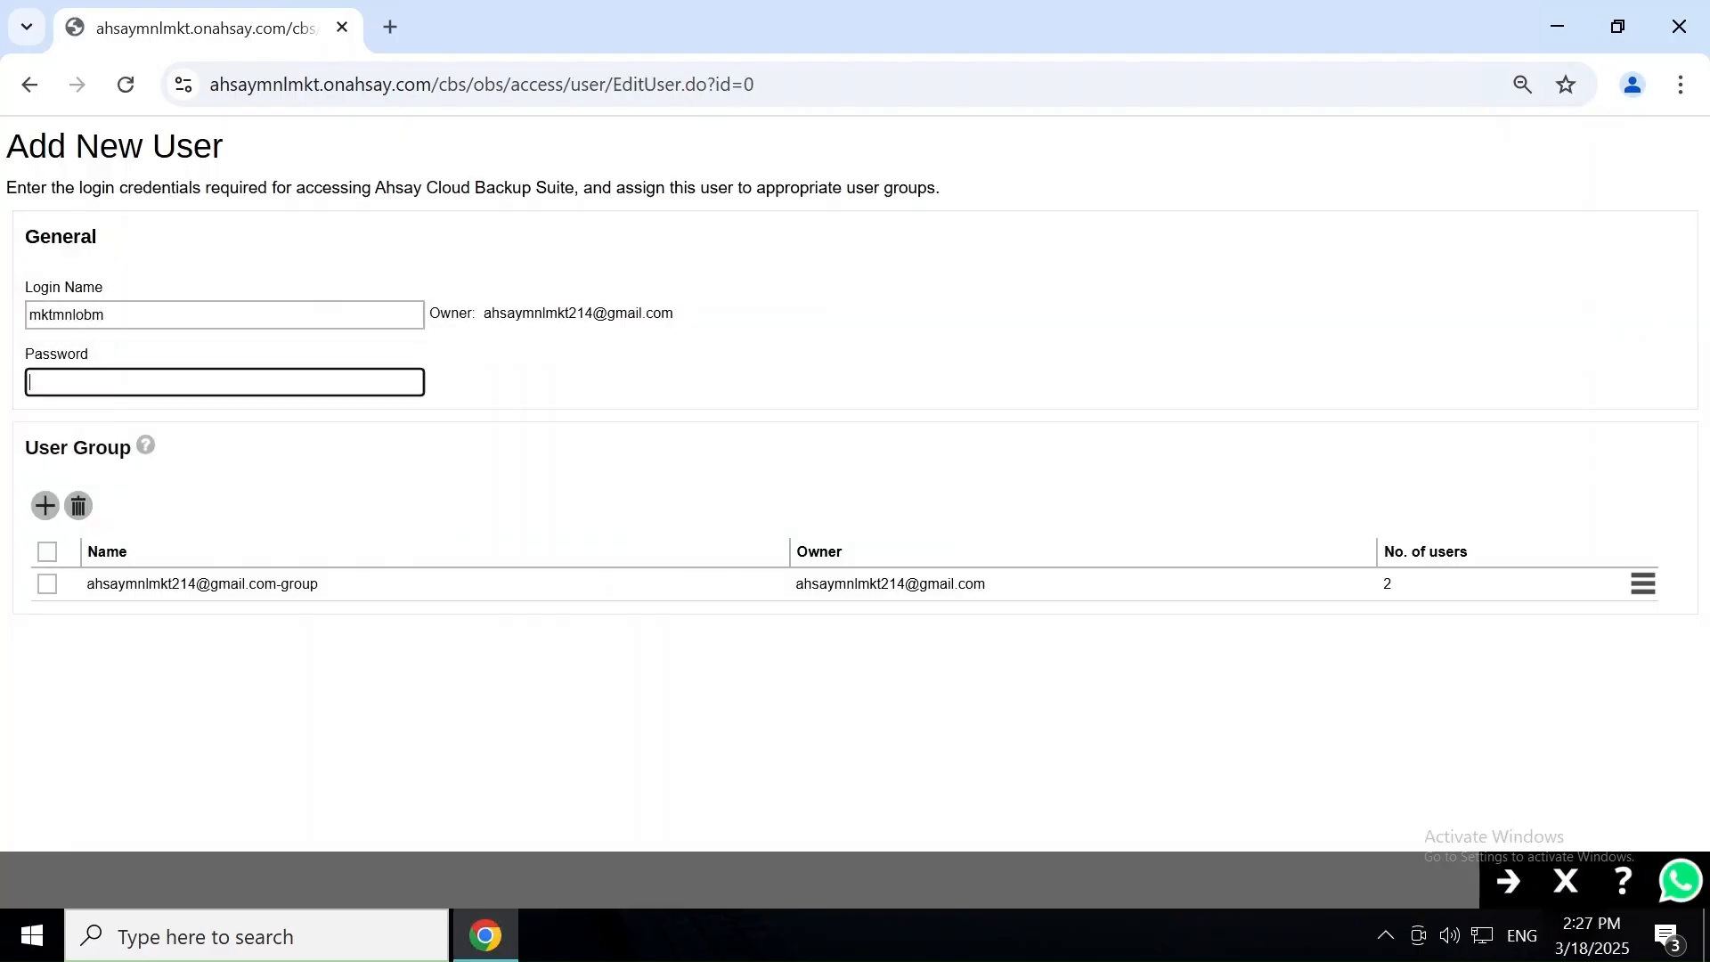
{"action": "type", "text": "1234567"}
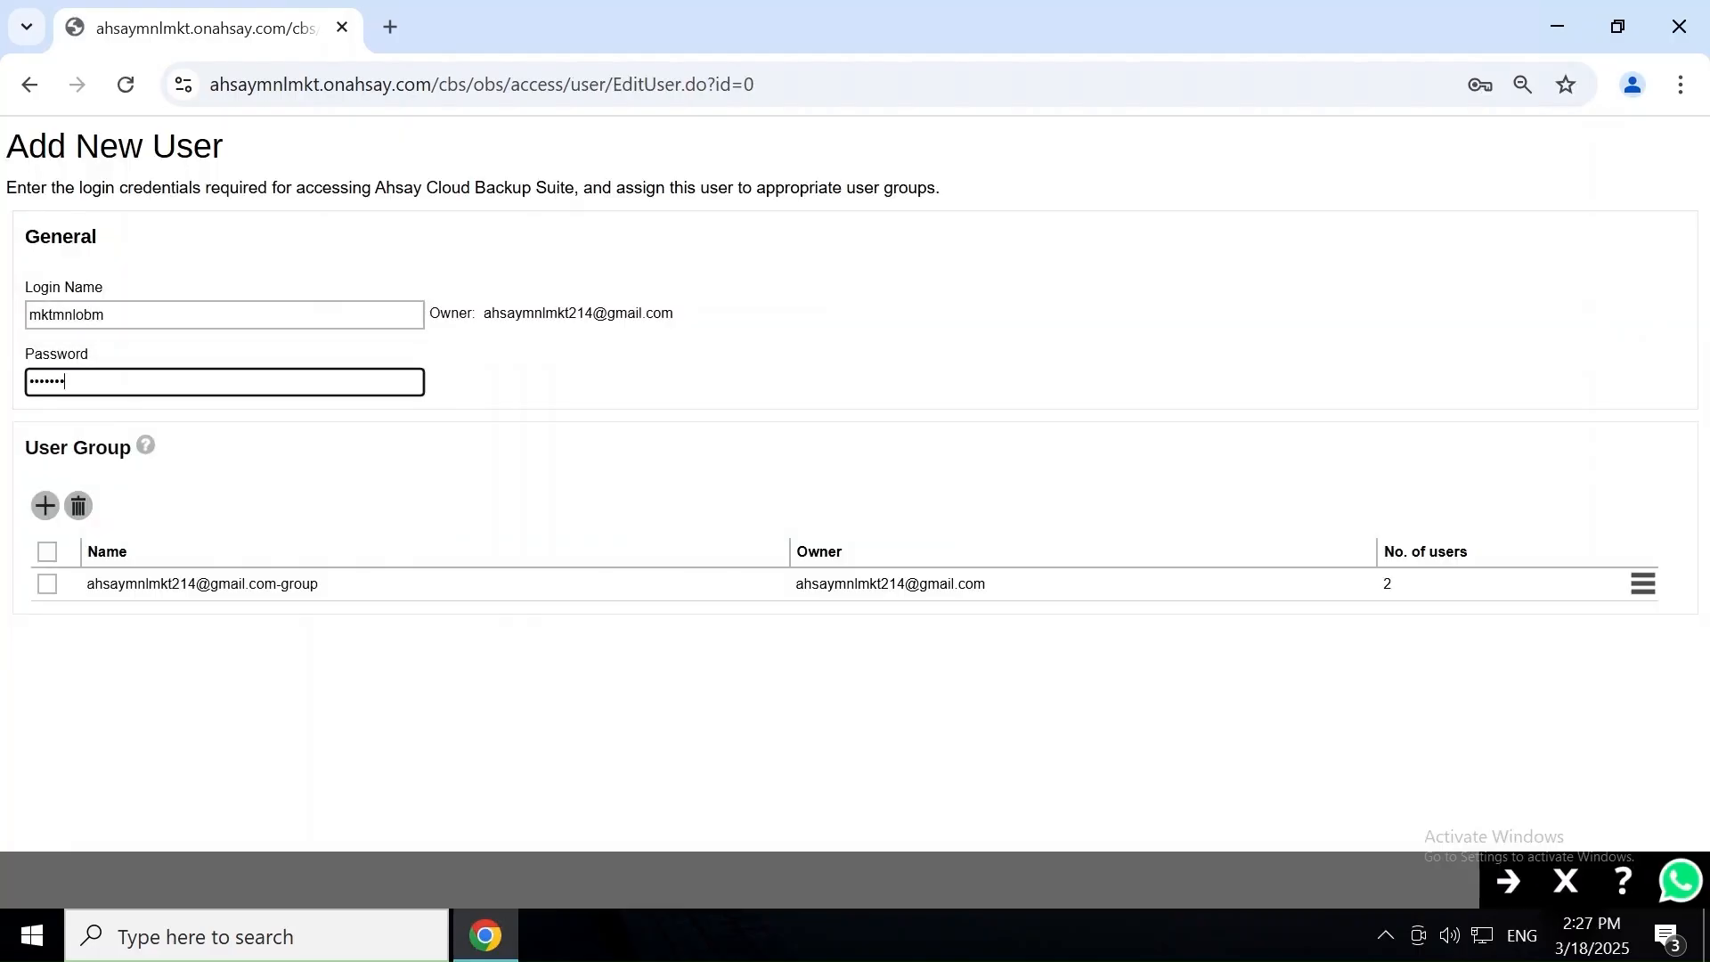
{"action": "left_click", "coordinate": [1511, 884]}
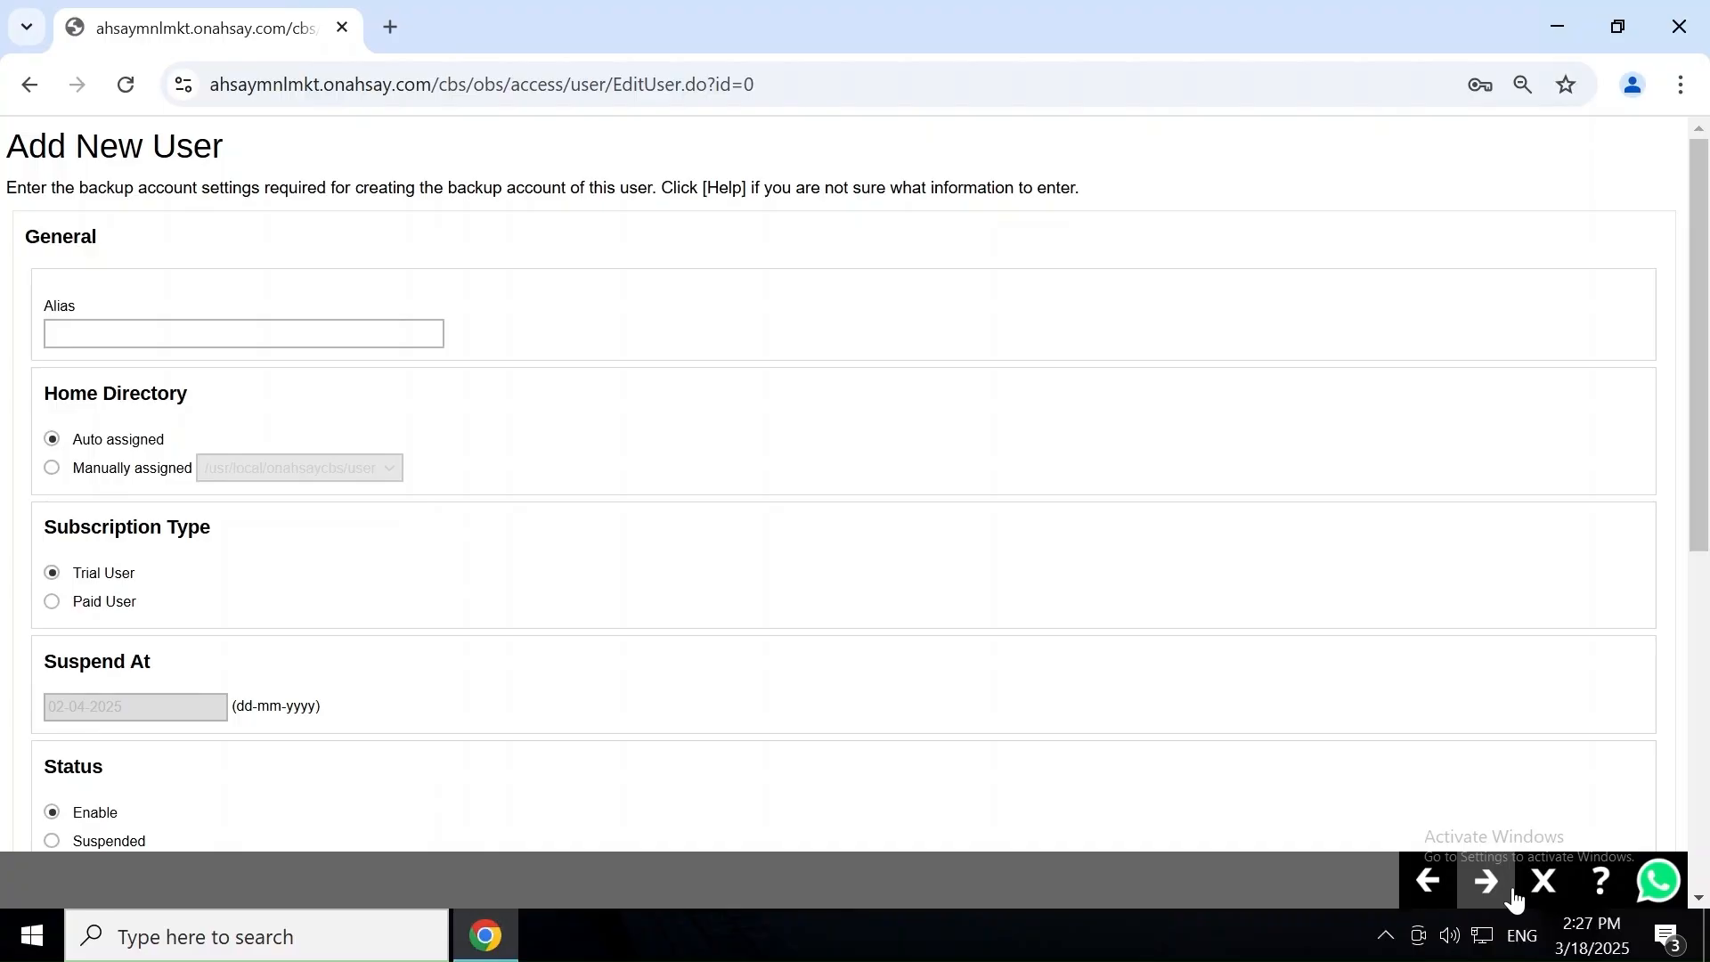
Keep English language and GMT+08:00 (HKT) timezone, then continue to the backup client step.
{"action": "scroll", "coordinate": [950, 726], "scroll_direction": "down", "scroll_amount": 7}
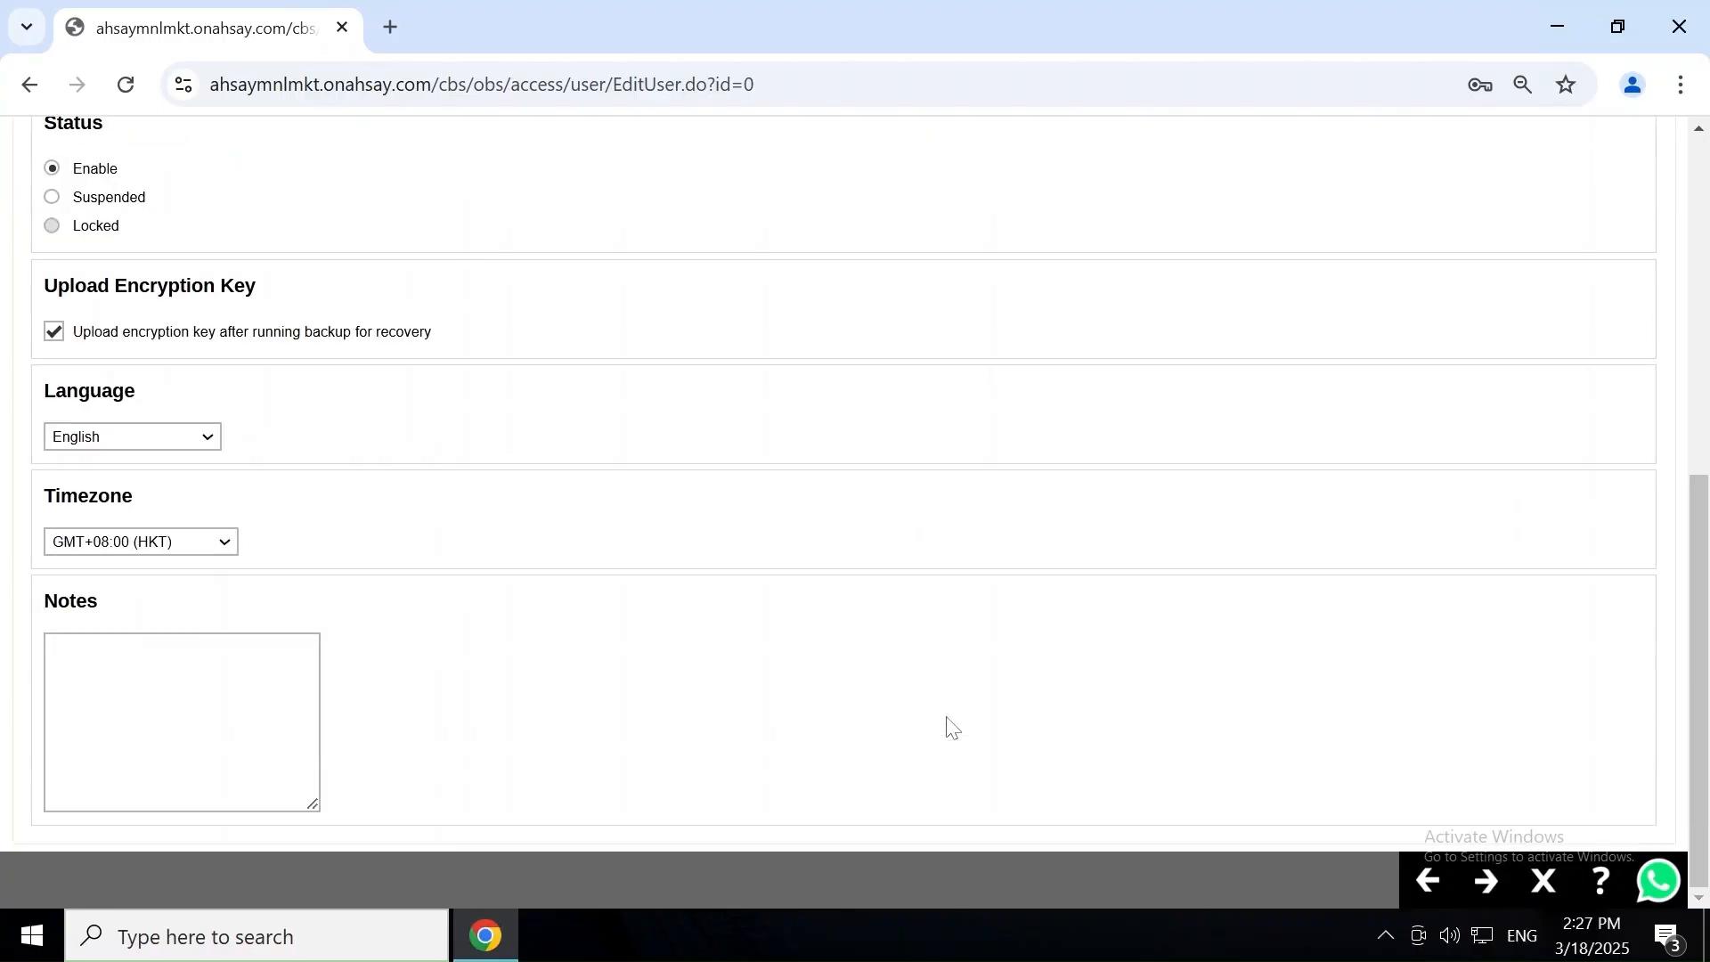
{"action": "left_click", "coordinate": [209, 438]}
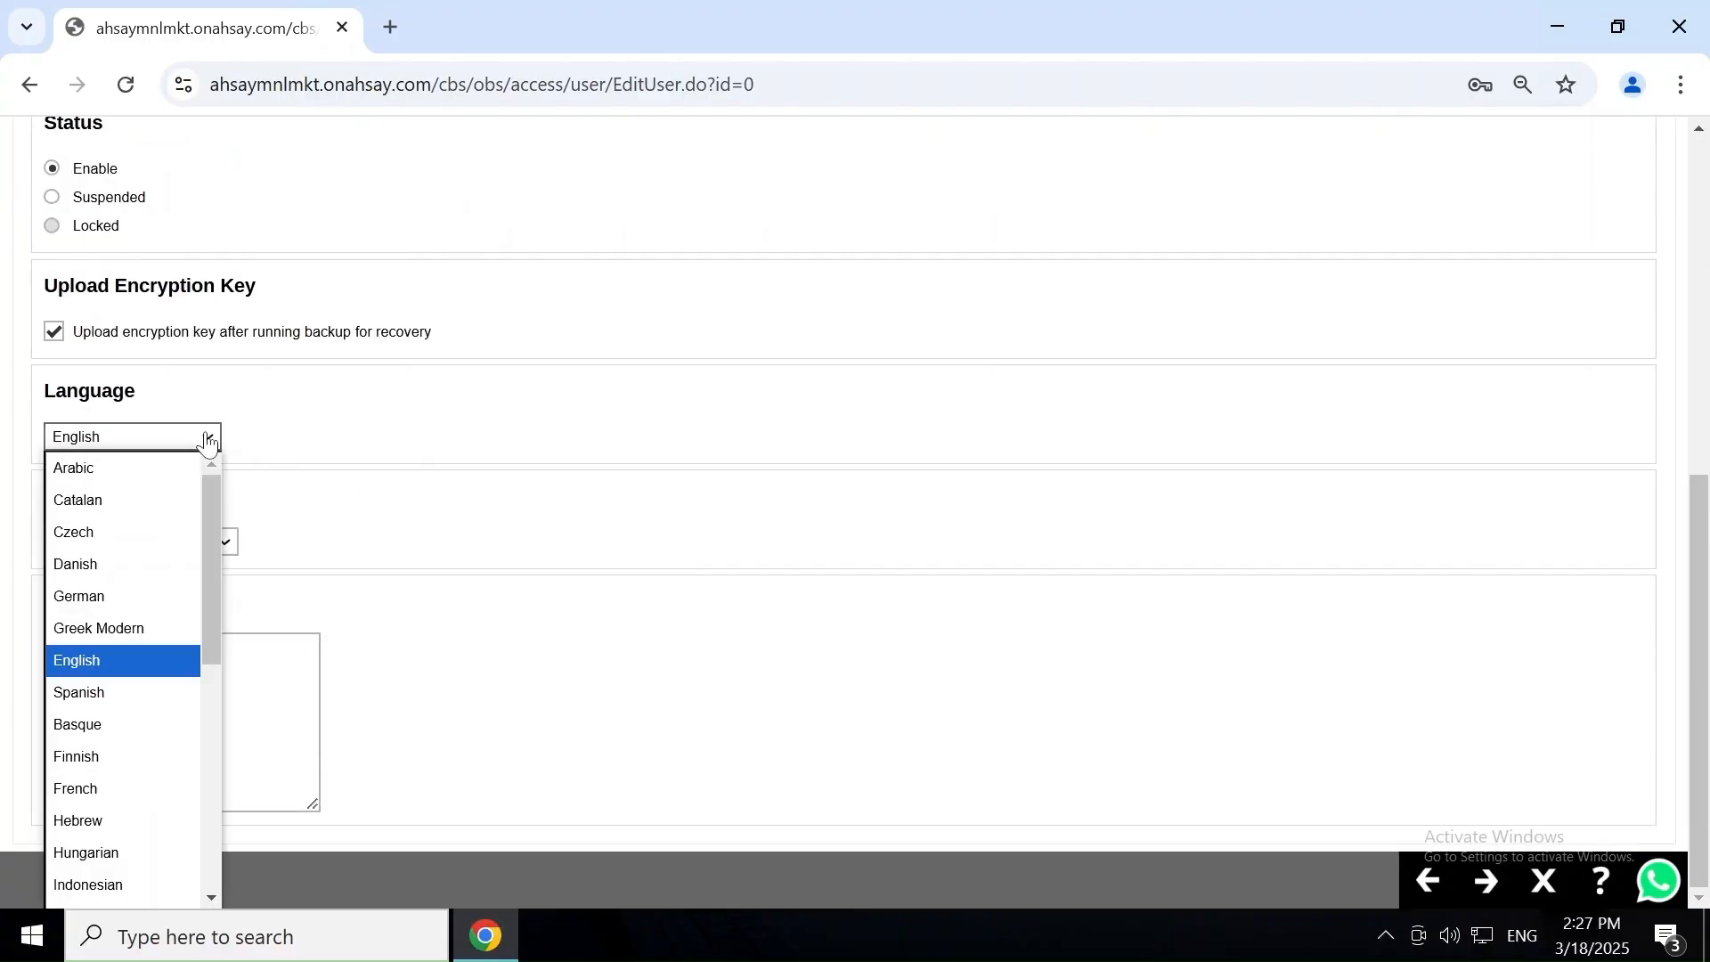
{"action": "left_click", "coordinate": [372, 508]}
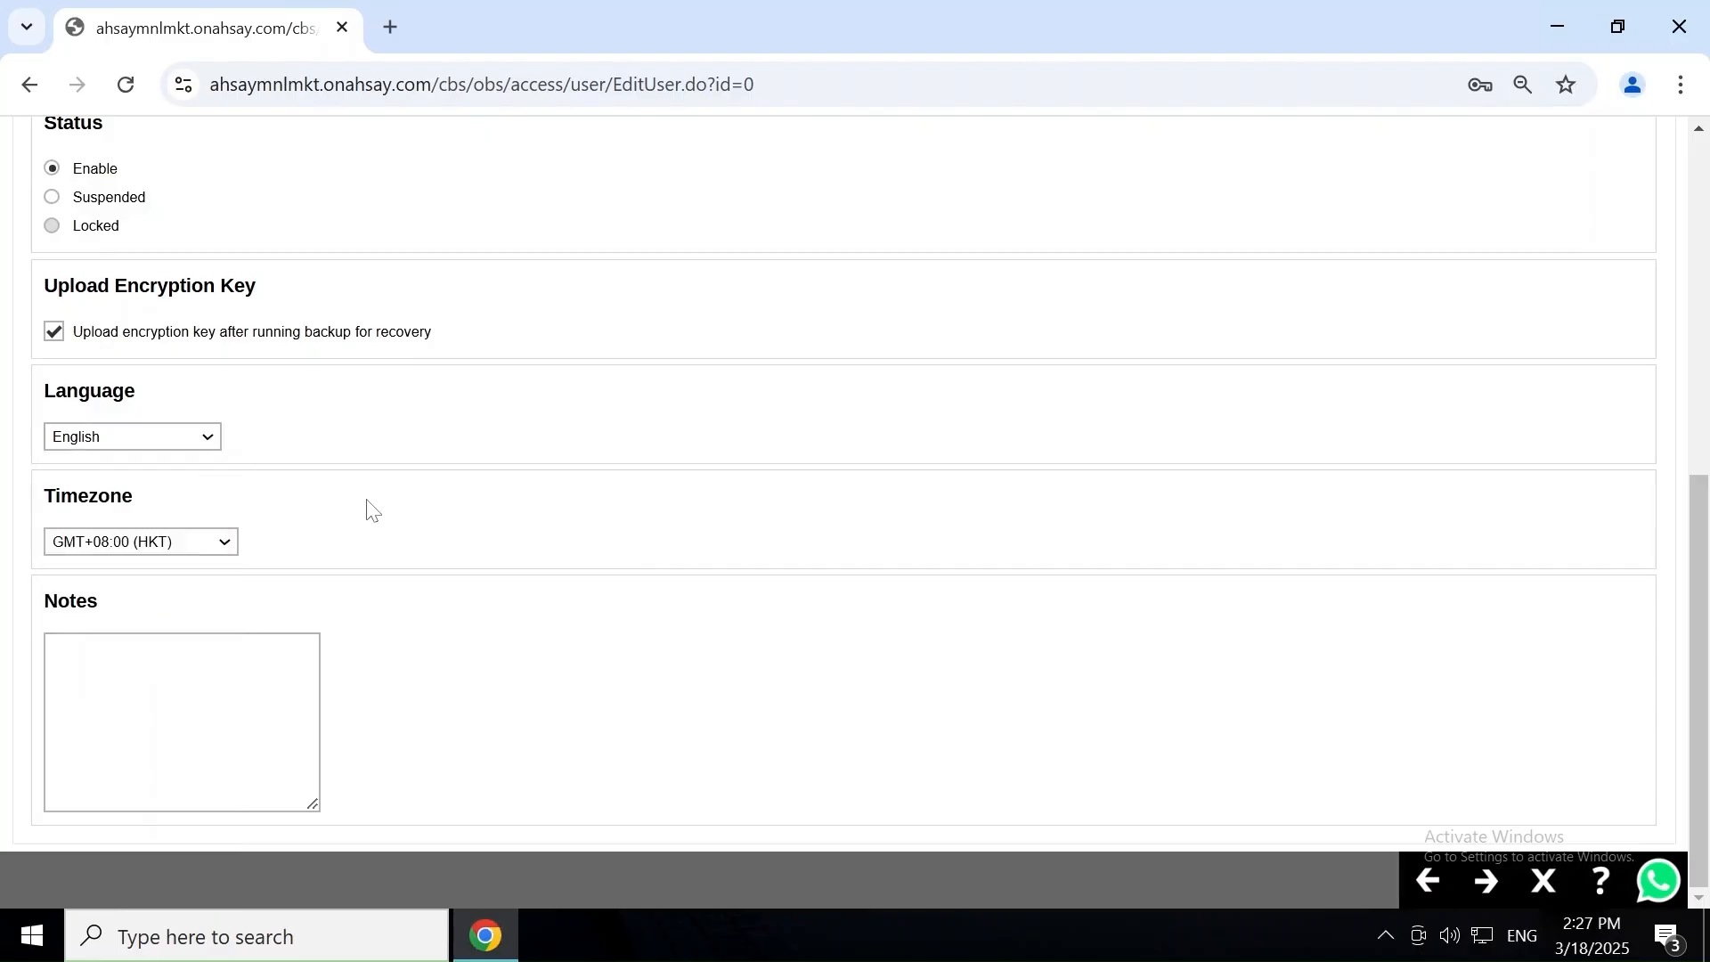
{"action": "left_click", "coordinate": [200, 543]}
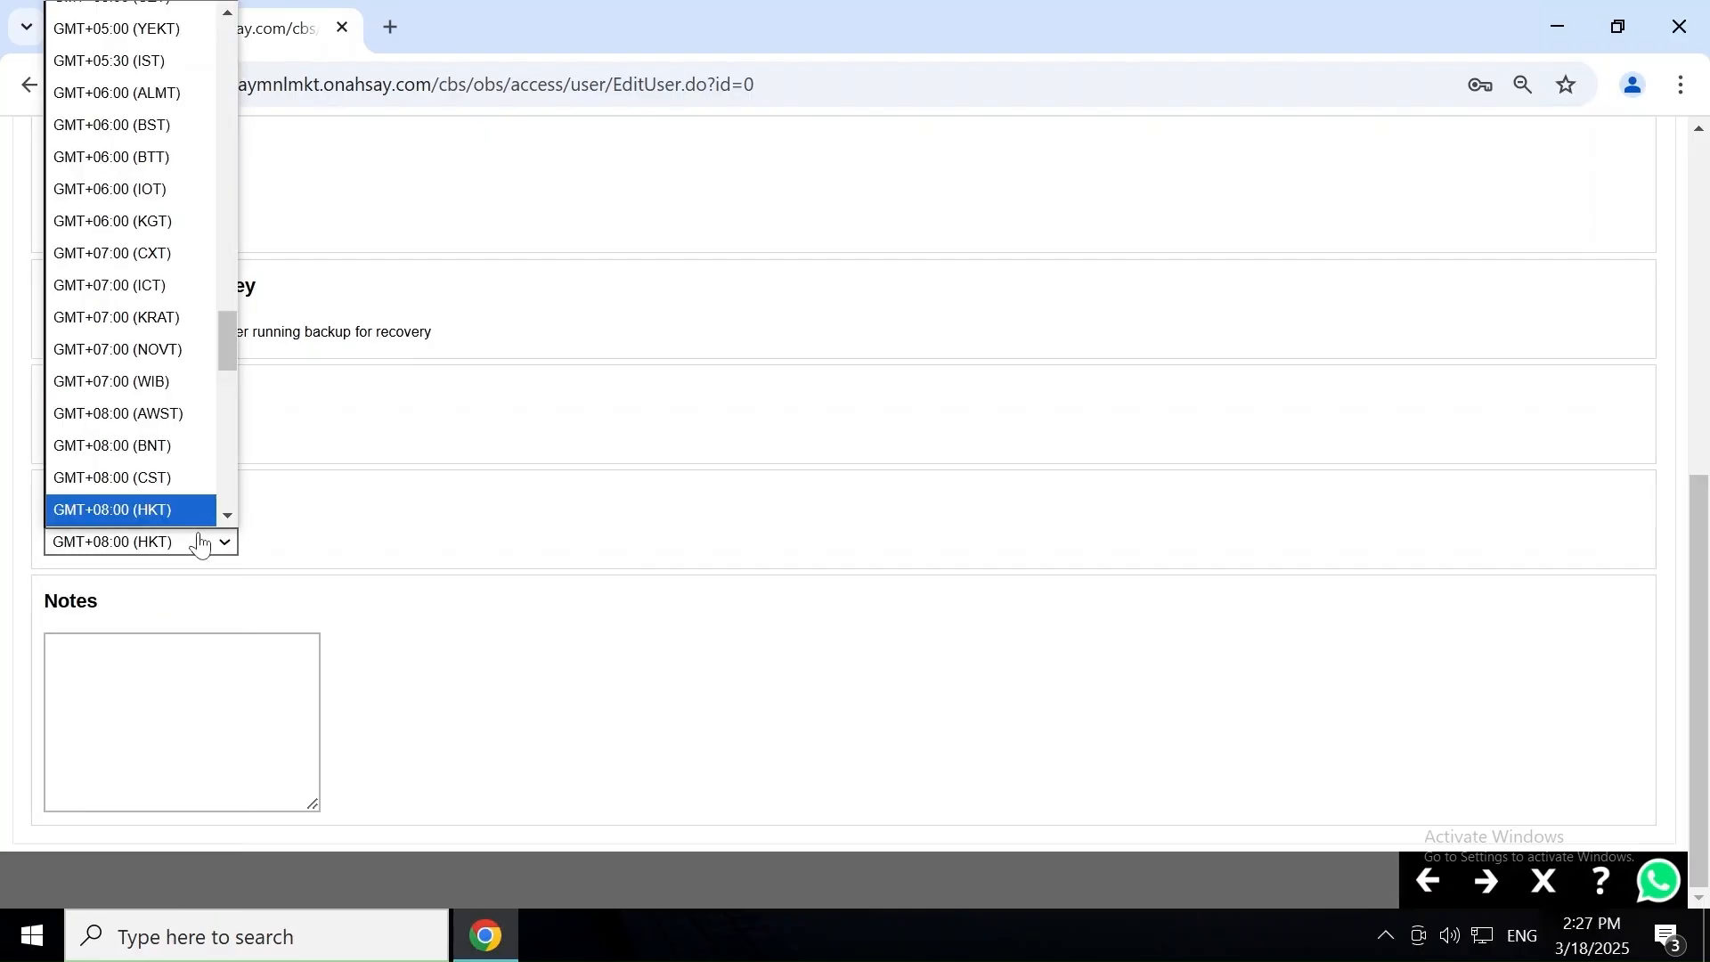
{"action": "left_click", "coordinate": [400, 522]}
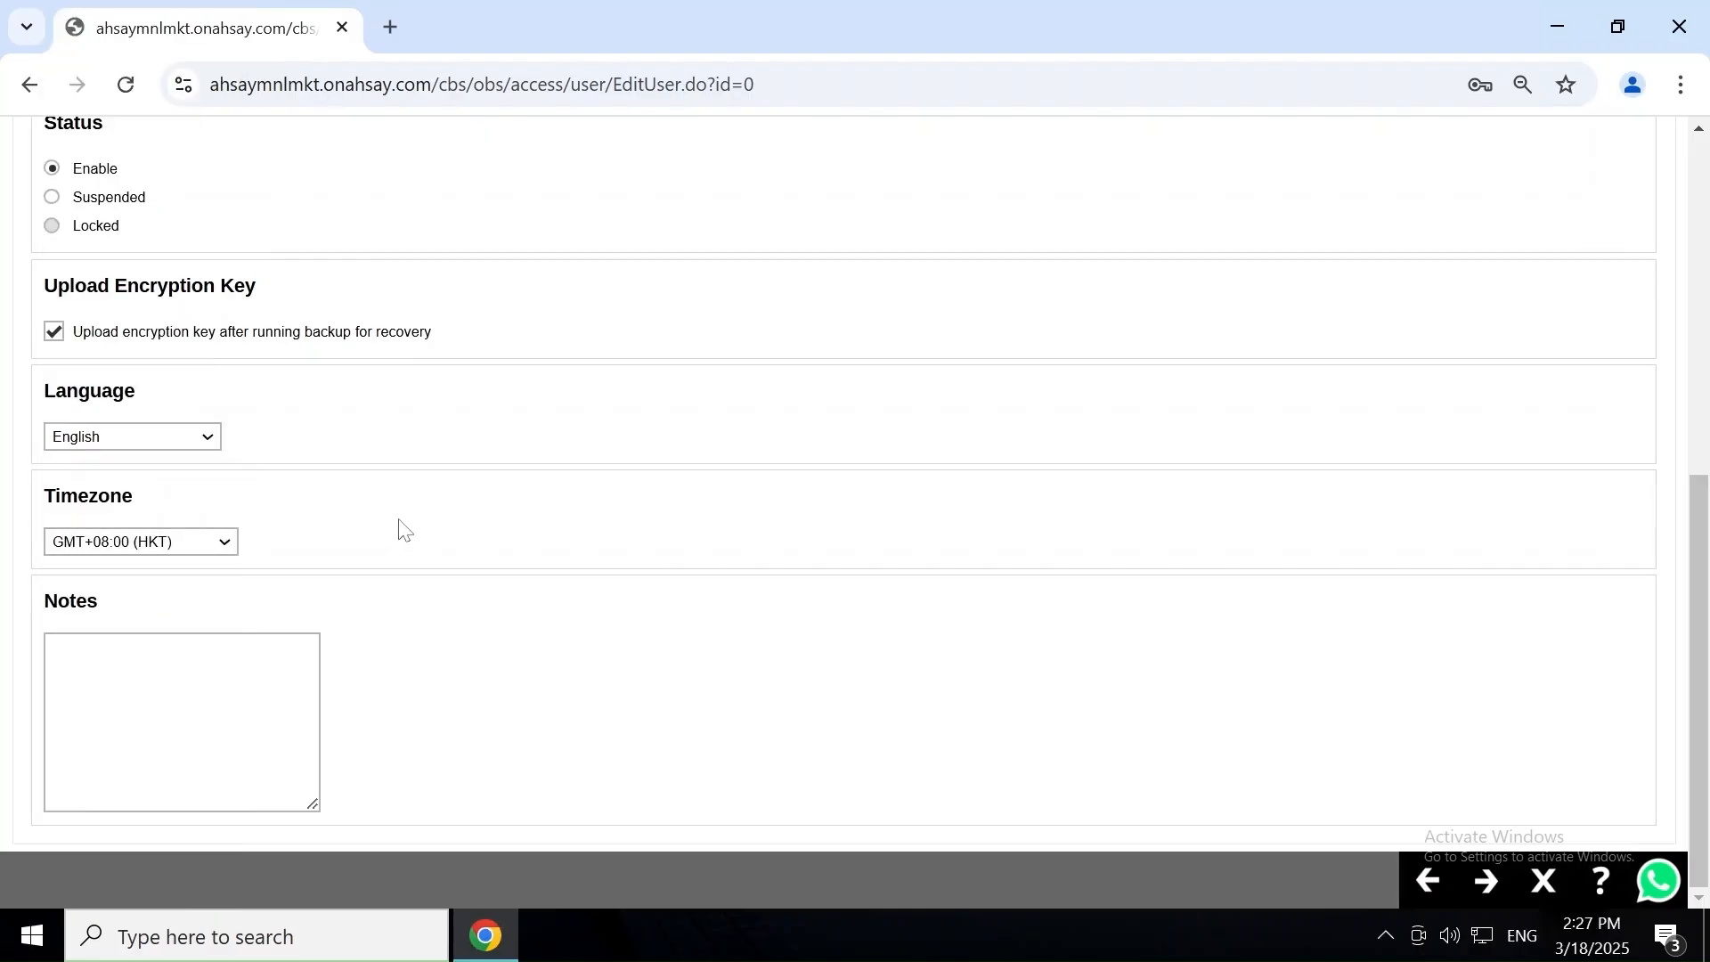
{"action": "left_click", "coordinate": [1512, 891]}
Make the user an AhsayOBM User and review its add-on modules and 100 GB quota.
{"action": "scroll", "coordinate": [1312, 751], "scroll_direction": "up", "scroll_amount": 3}
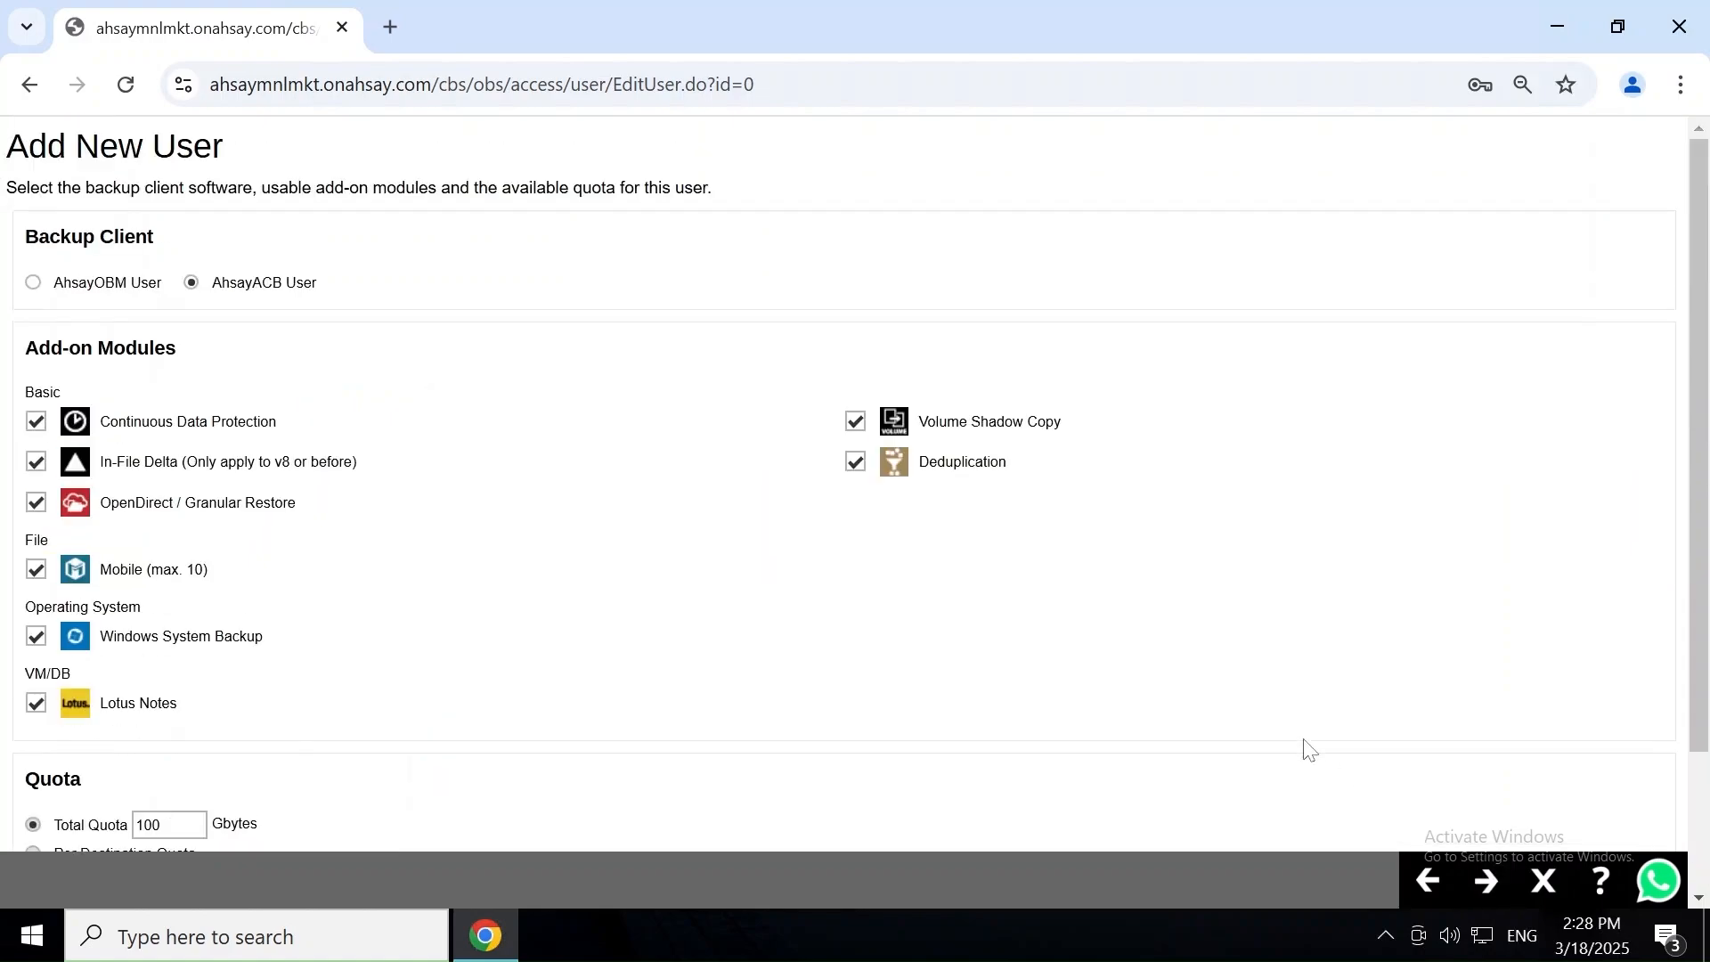
{"action": "left_click", "coordinate": [36, 285]}
{"action": "scroll", "coordinate": [1426, 534], "scroll_direction": "down", "scroll_amount": 2}
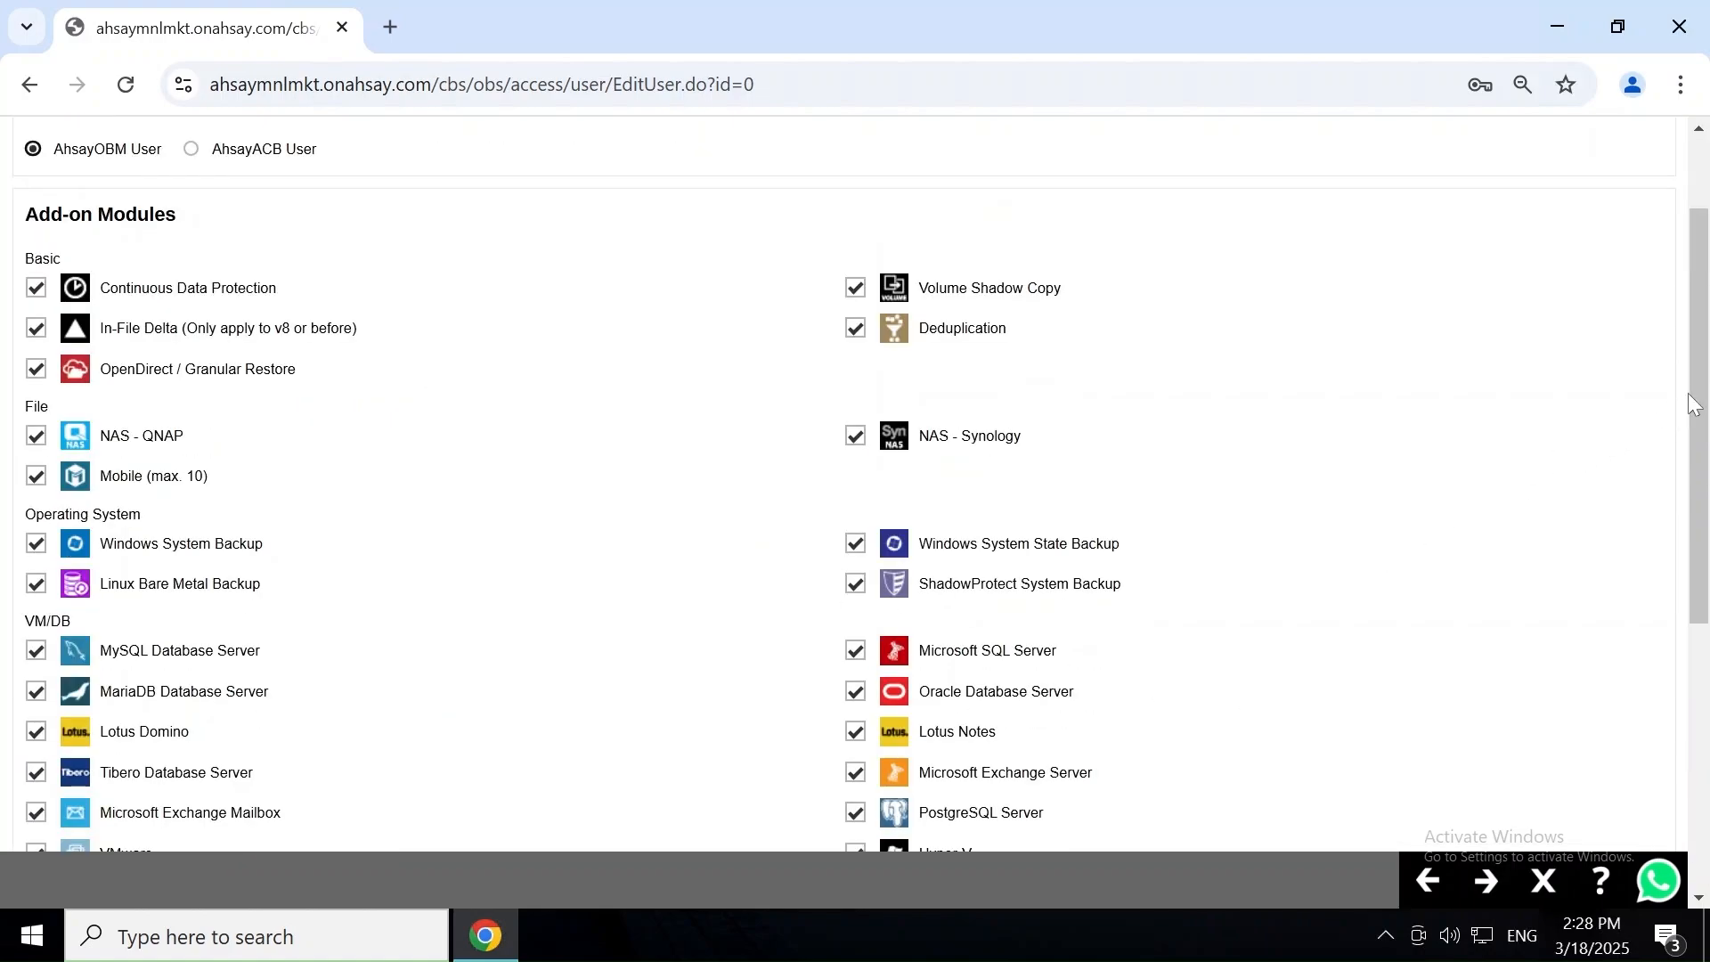
{"action": "mouse_move", "coordinate": [1695, 403]}
{"action": "left_mouse_down"}
{"action": "mouse_move", "coordinate": [1702, 450]}
{"action": "mouse_move", "coordinate": [1701, 435]}
{"action": "left_mouse_up"}
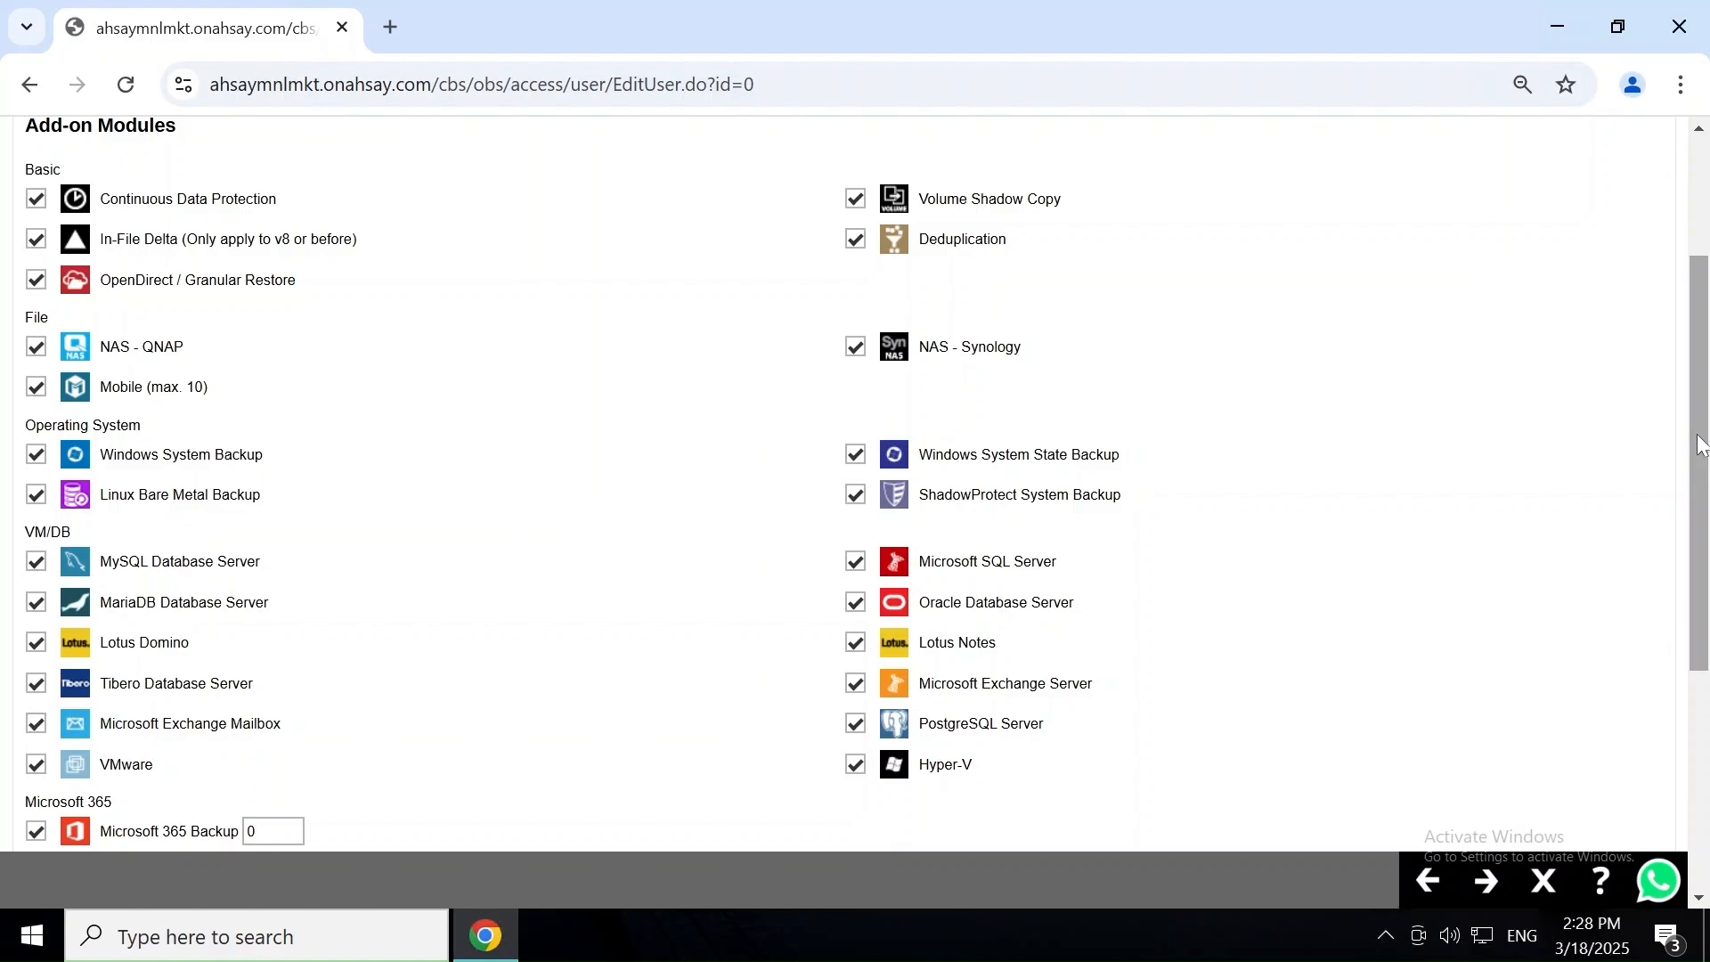
{"action": "scroll", "coordinate": [1519, 450], "scroll_direction": "down", "scroll_amount": 5}
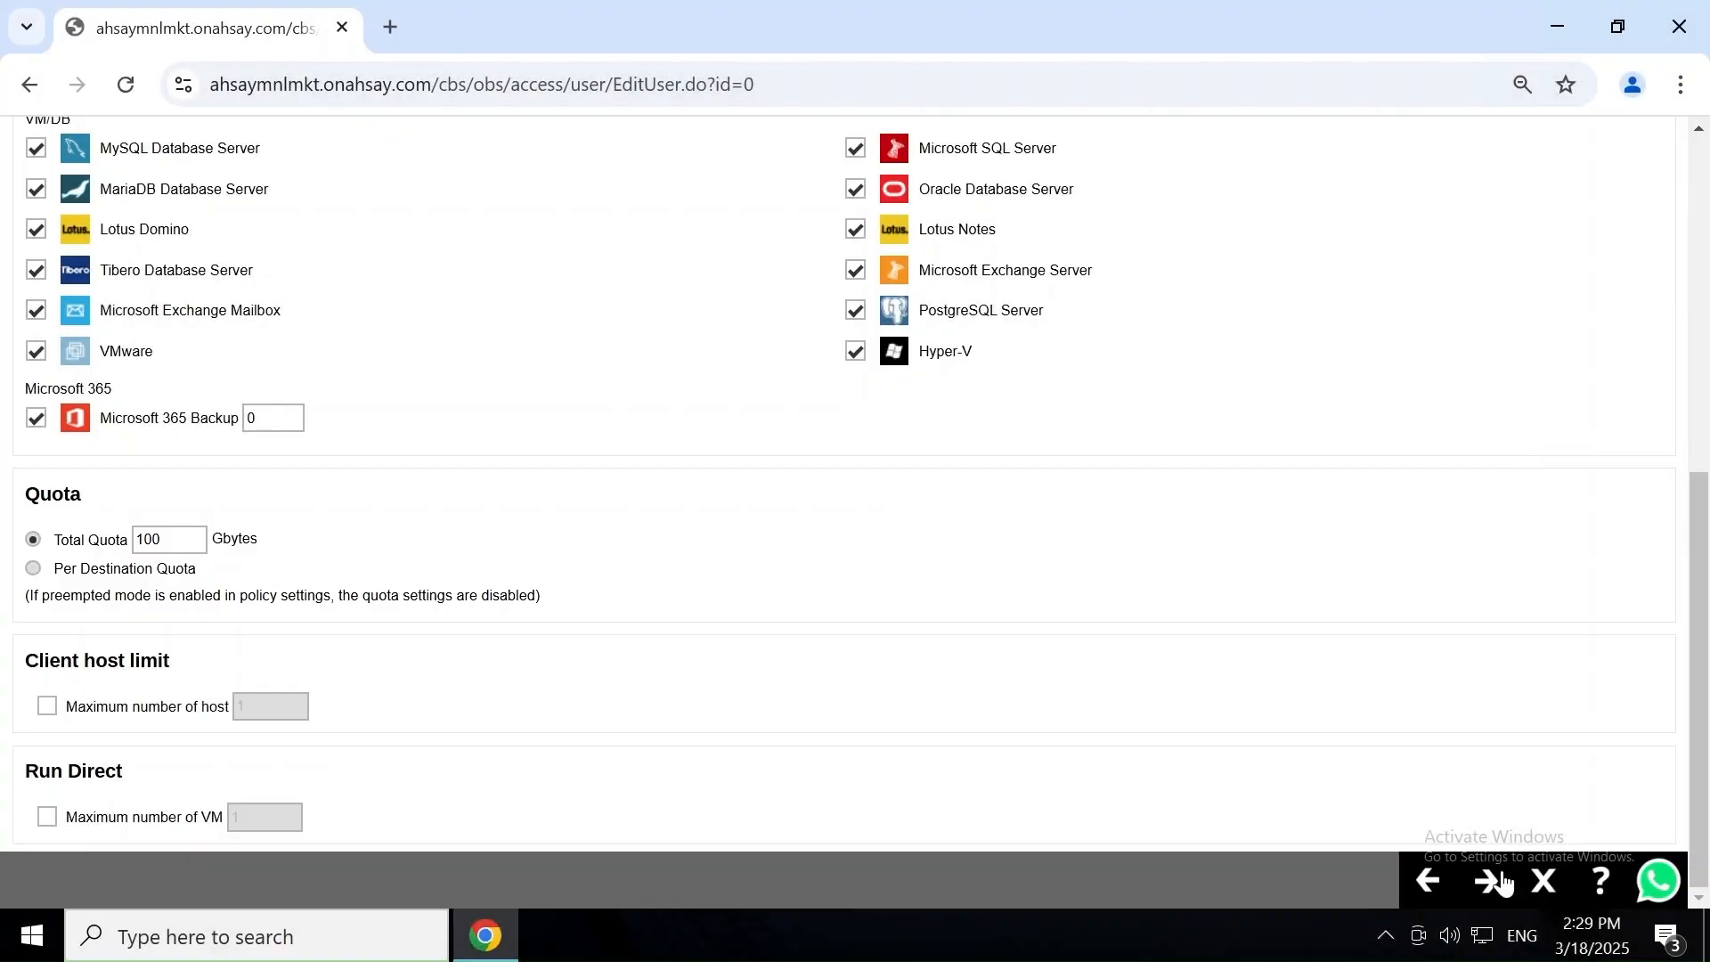
Add contact MNL Backup with its e-mail address to the new user.
{"action": "left_click", "coordinate": [1489, 882]}
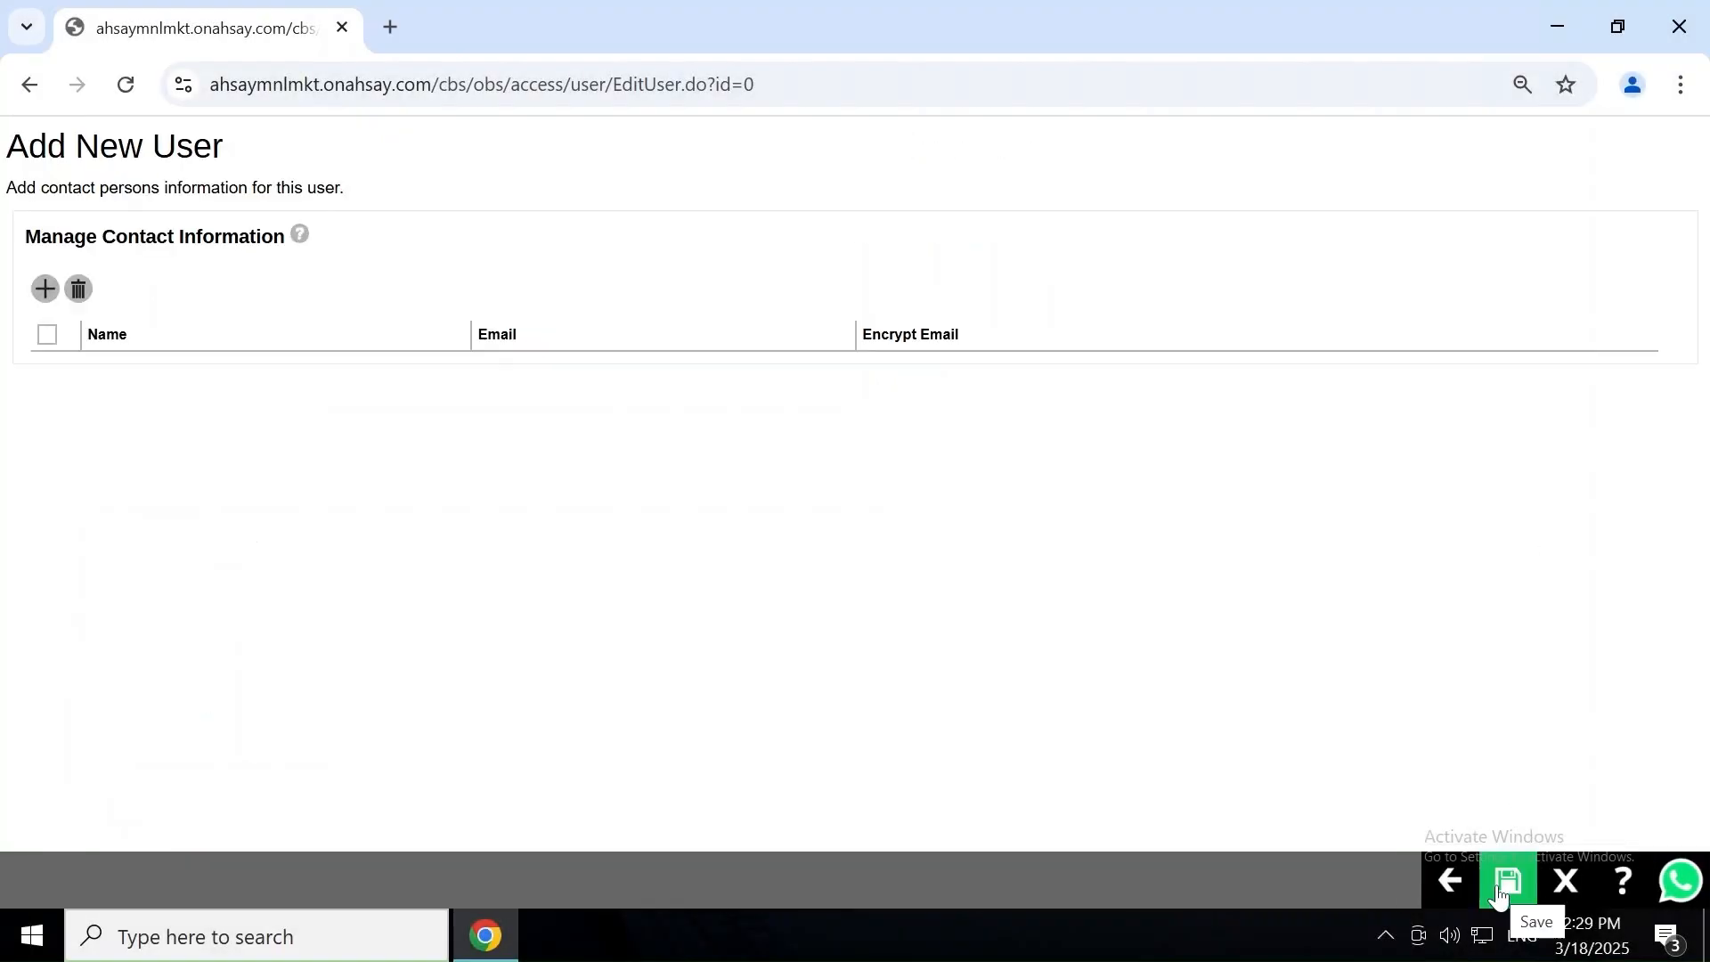
{"action": "left_click", "coordinate": [46, 290]}
{"action": "type", "text": "MNL Backup"}
{"action": "key", "text": "Tab"}
{"action": "type", "text": "ahsay"}
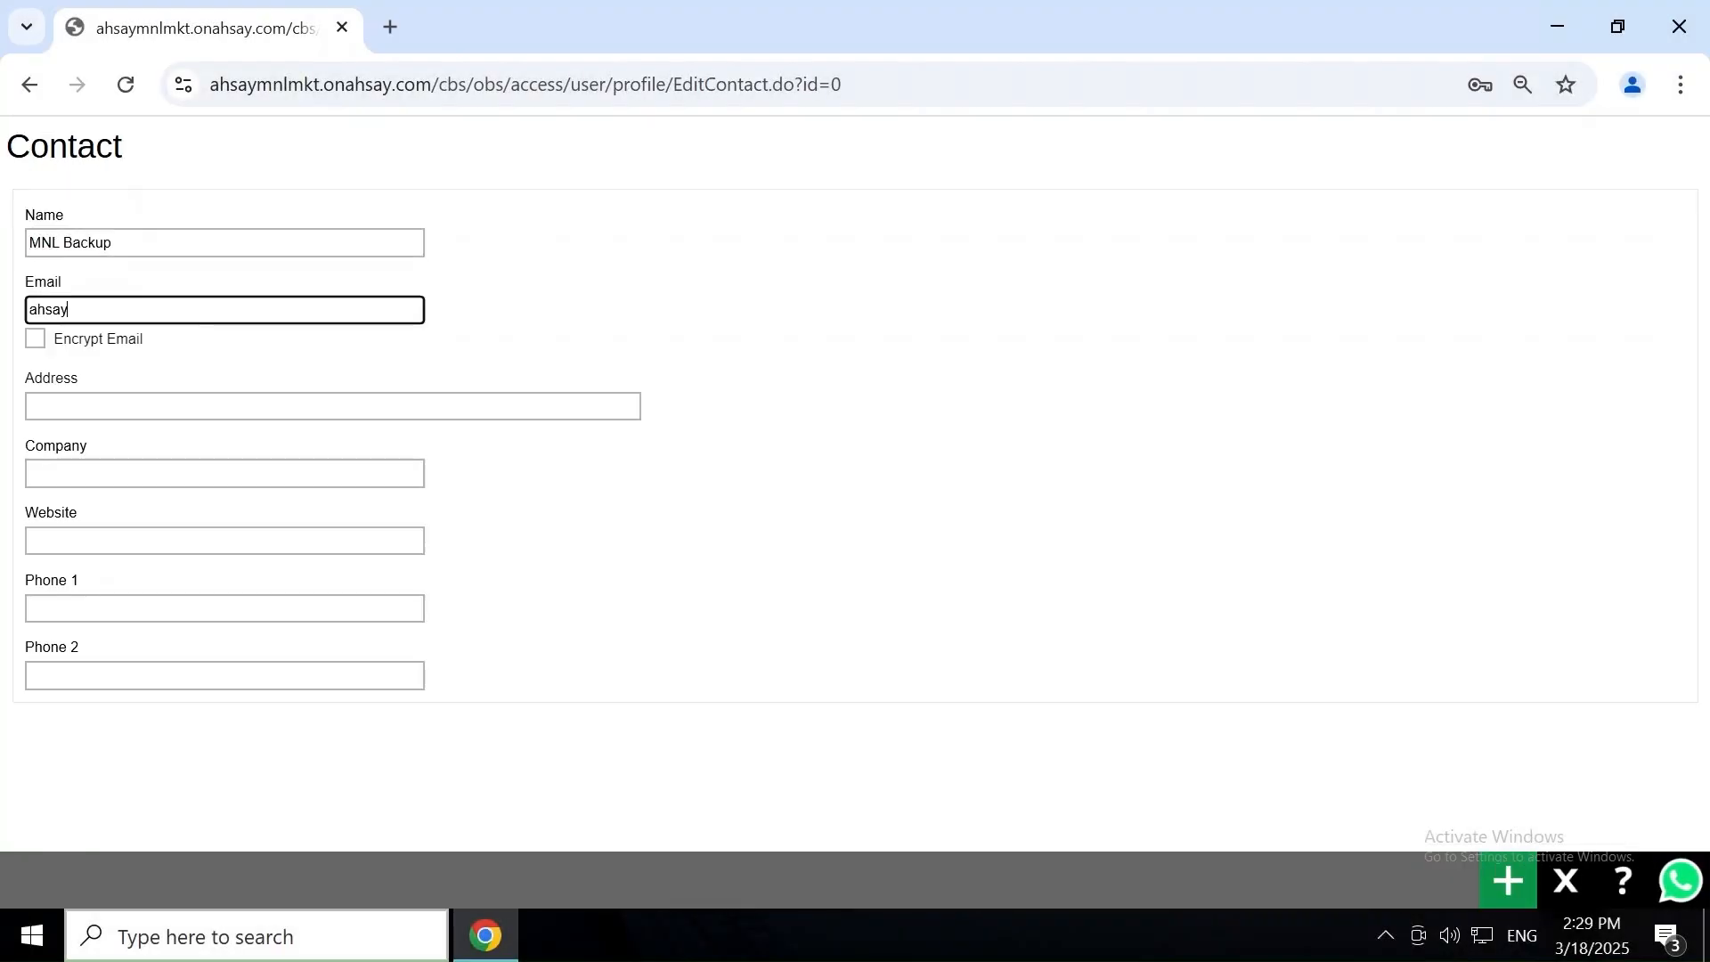
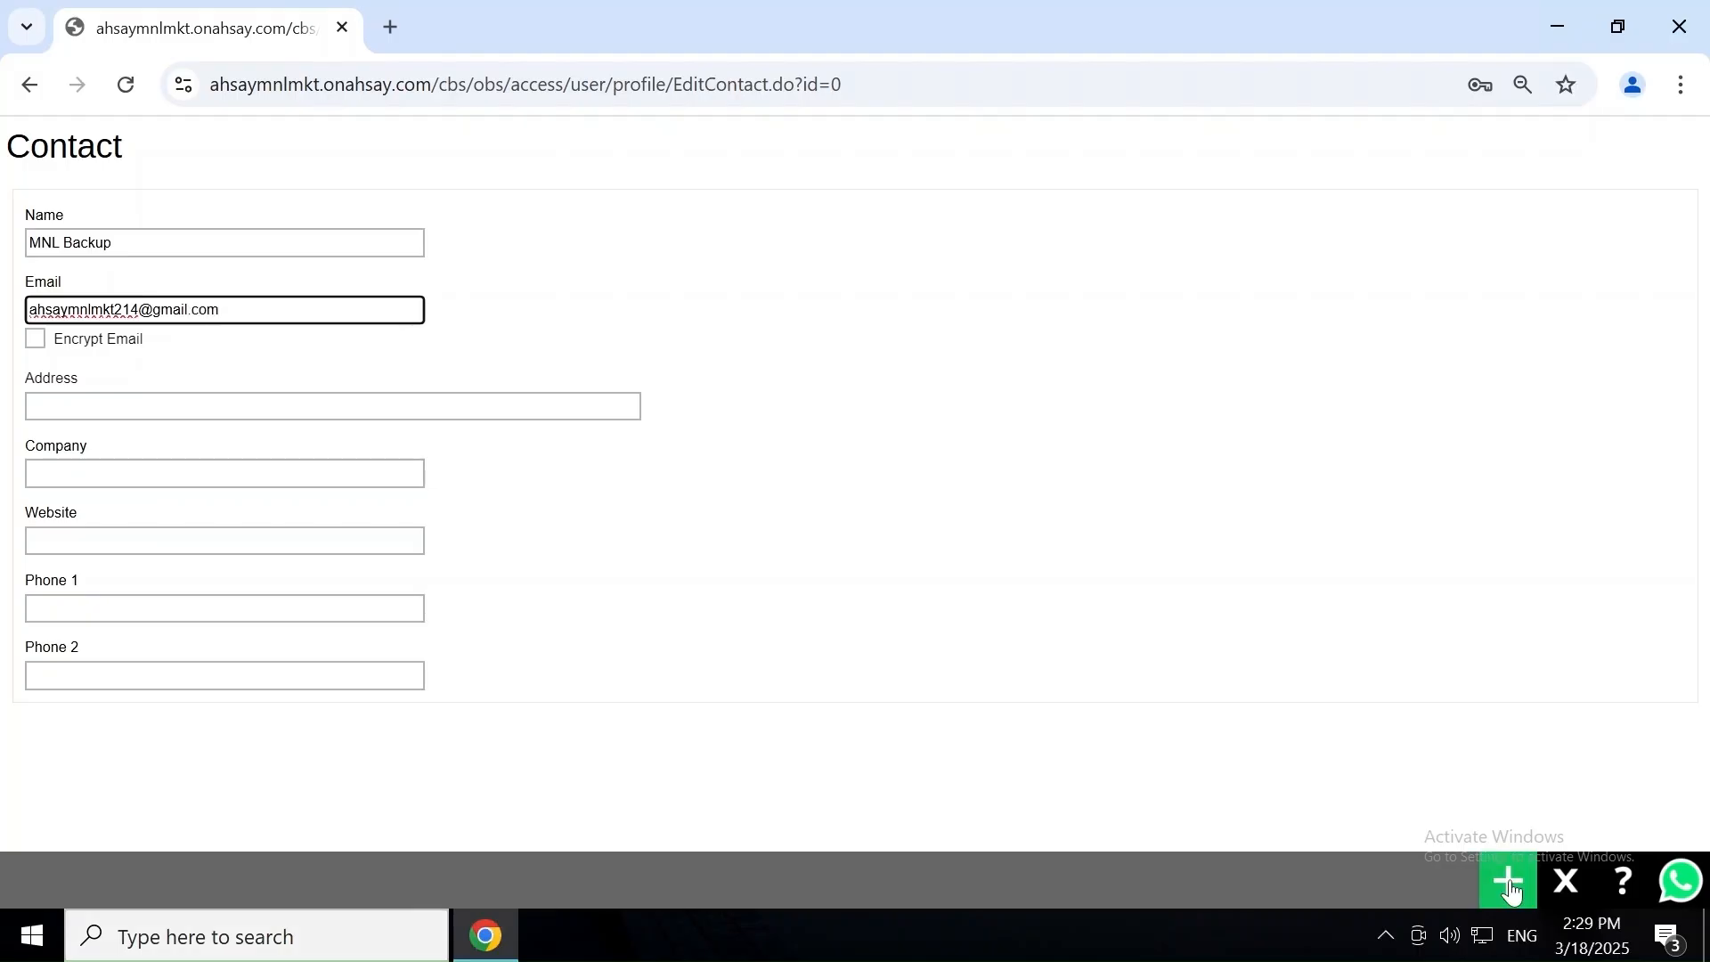
{"action": "left_click", "coordinate": [1511, 884]}
Save user mktmnlobm and read its welcome email in Gmail.
{"action": "left_click", "coordinate": [1510, 881]}
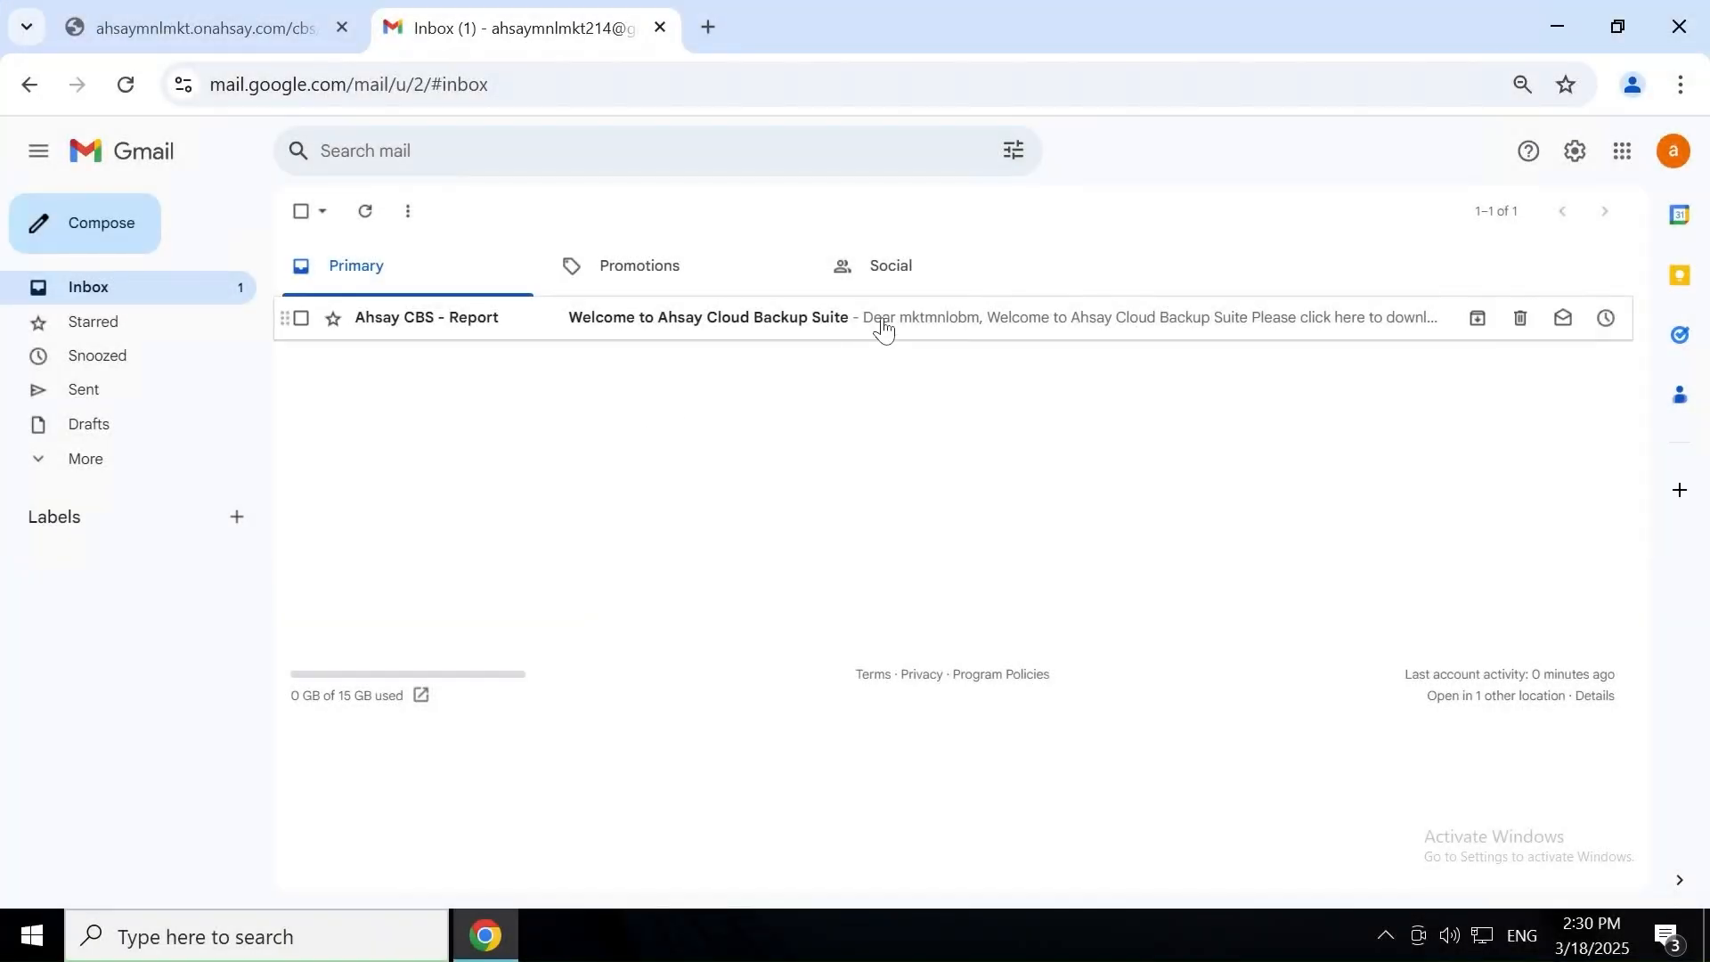
{"action": "left_click", "coordinate": [883, 329]}
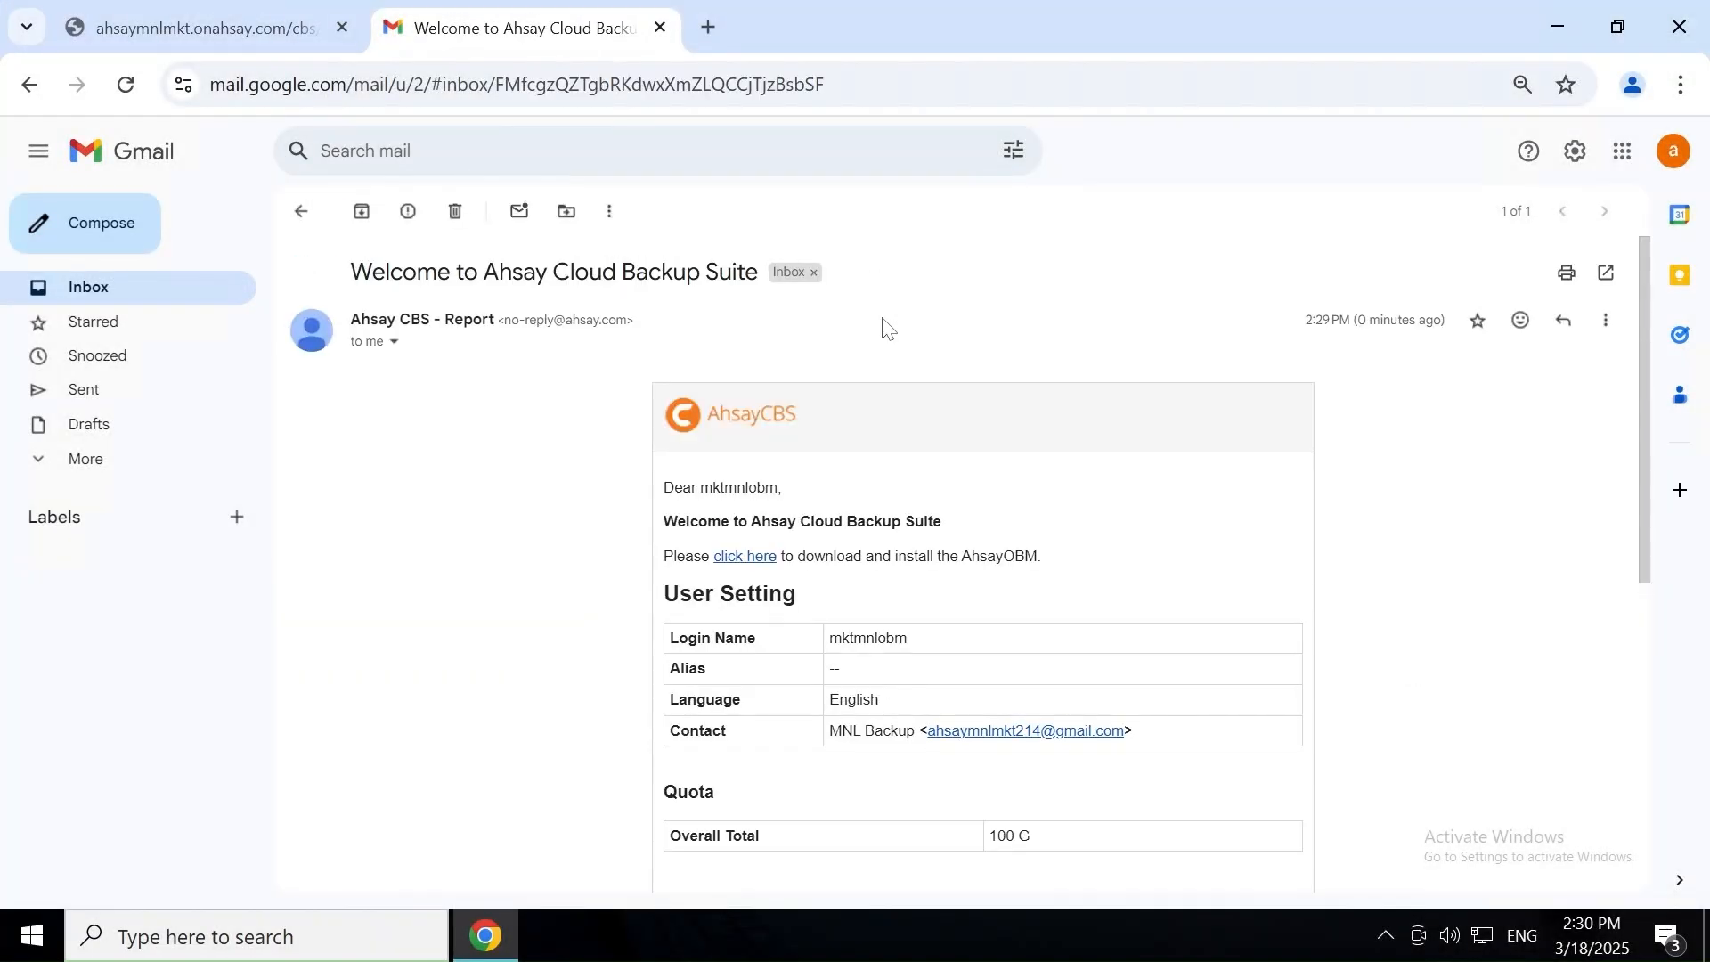
{"action": "scroll", "coordinate": [1419, 423], "scroll_direction": "down", "scroll_amount": 1}
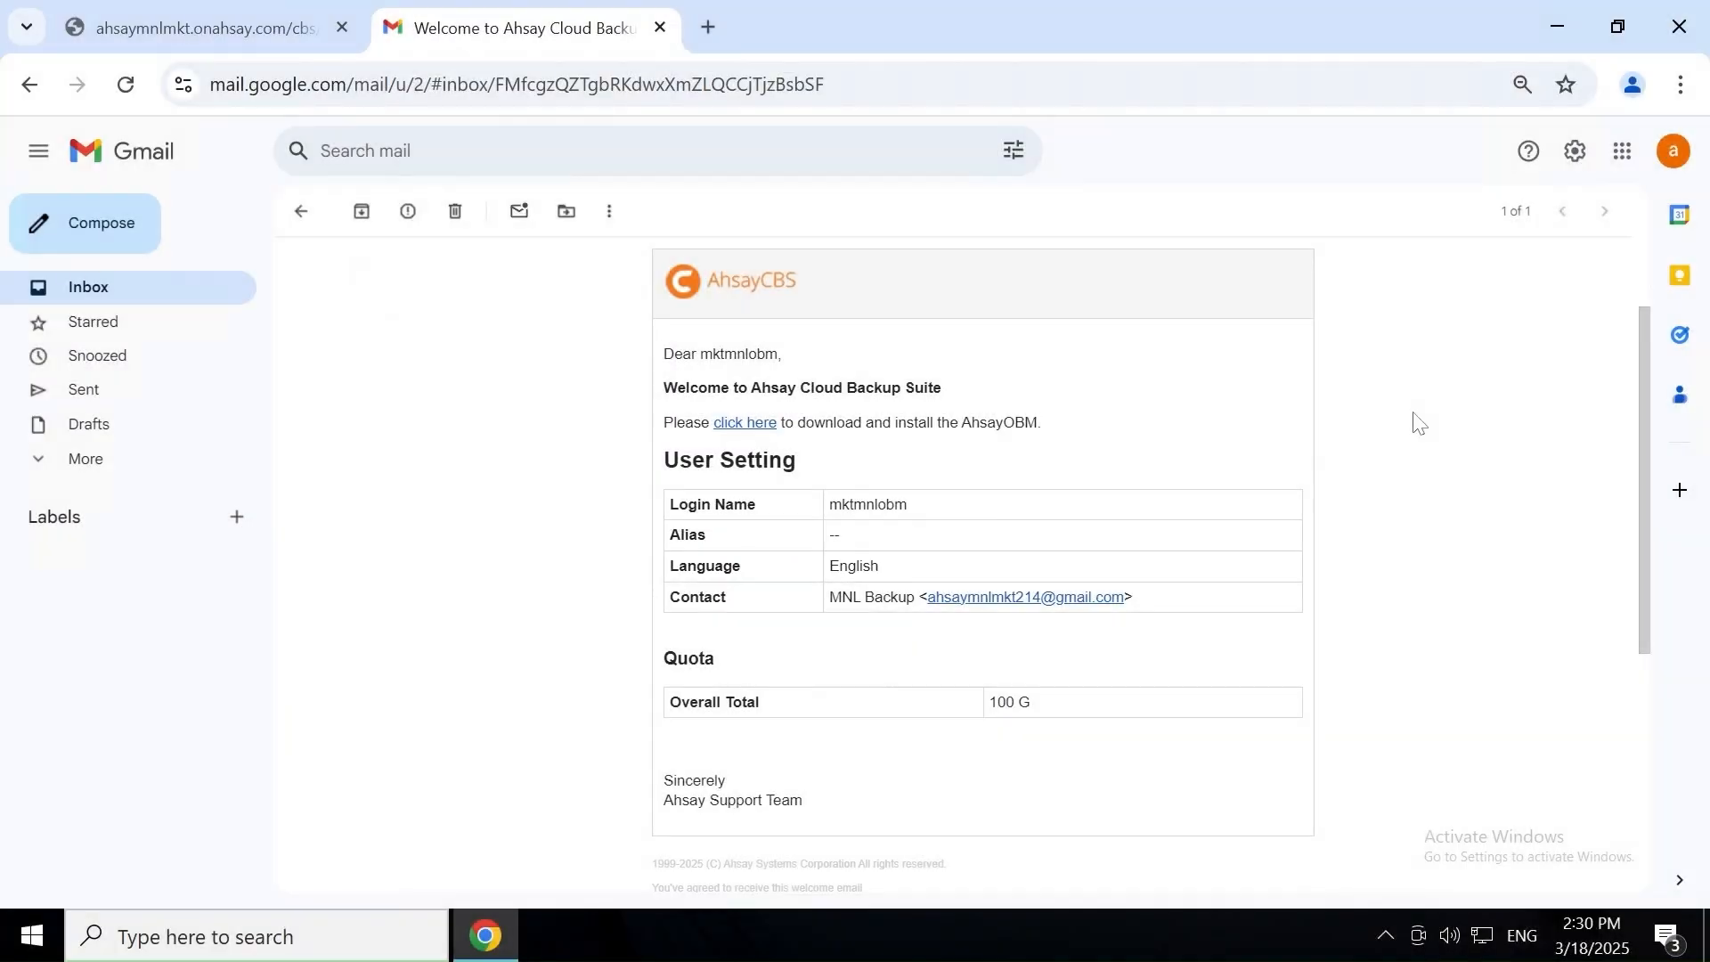